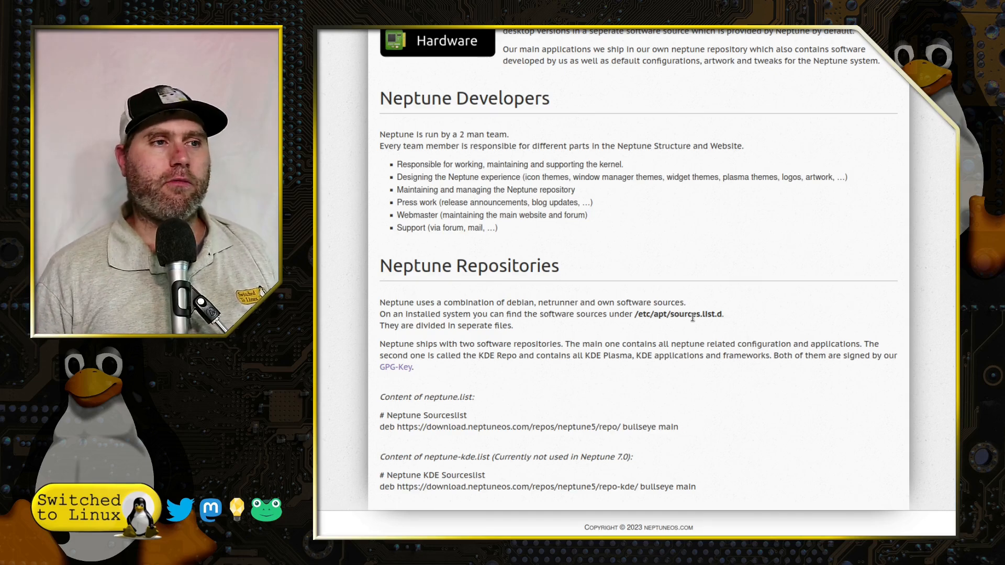
scroll(707, 109, up, 10)
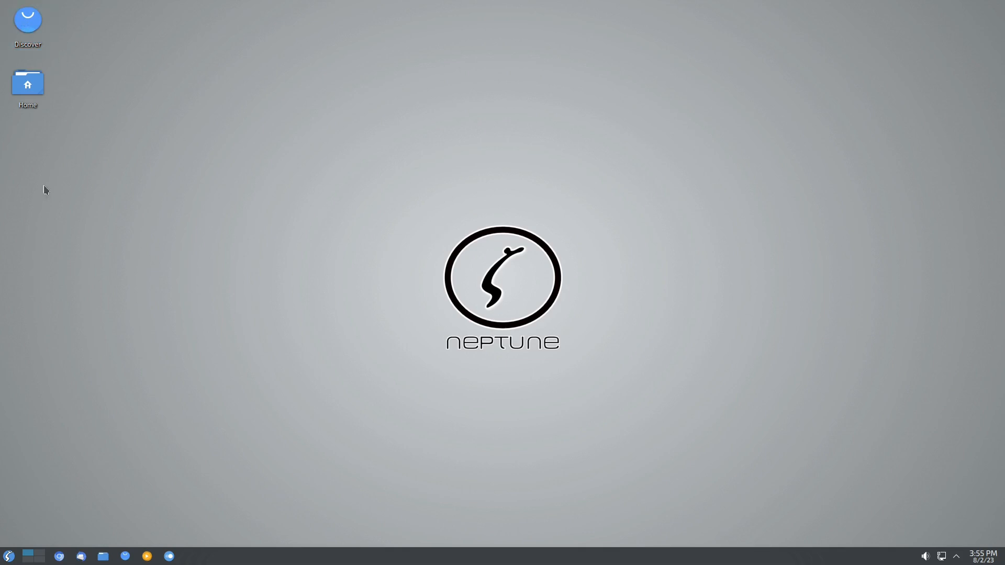
Step: Browse the applications in the Office, Utilities and Settings categories of the launcher, and close it
click(6, 556)
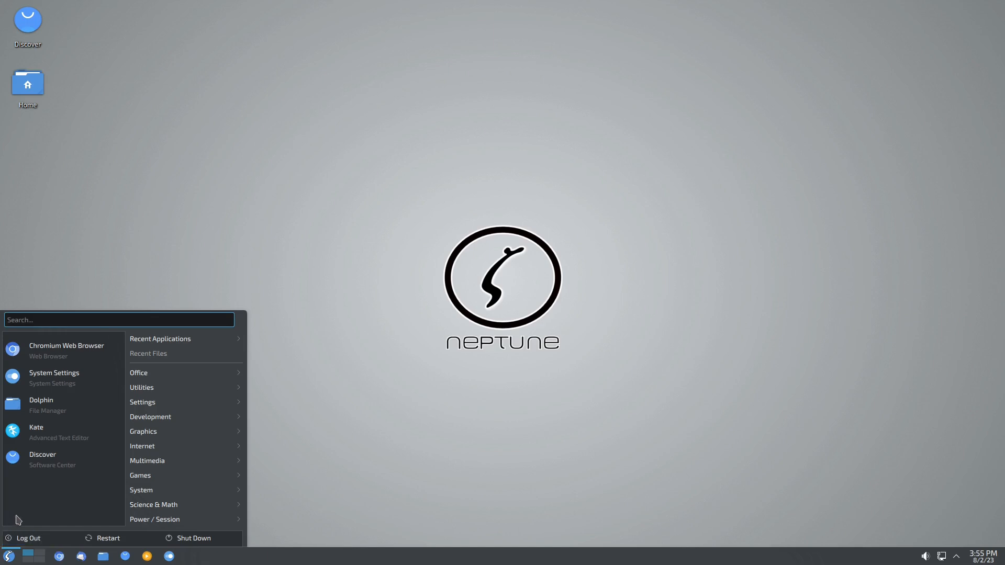
mouse_move(166, 375)
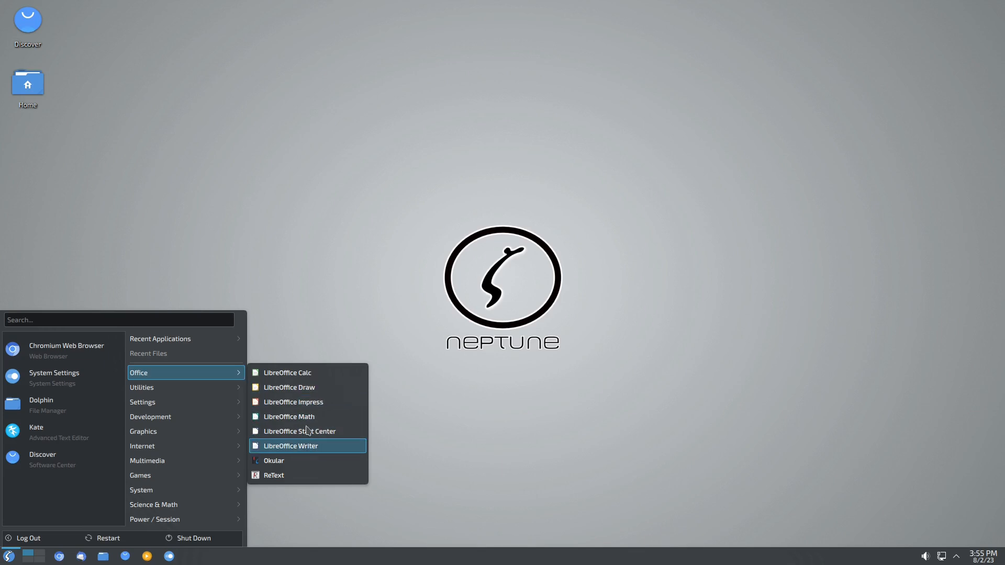
mouse_move(204, 383)
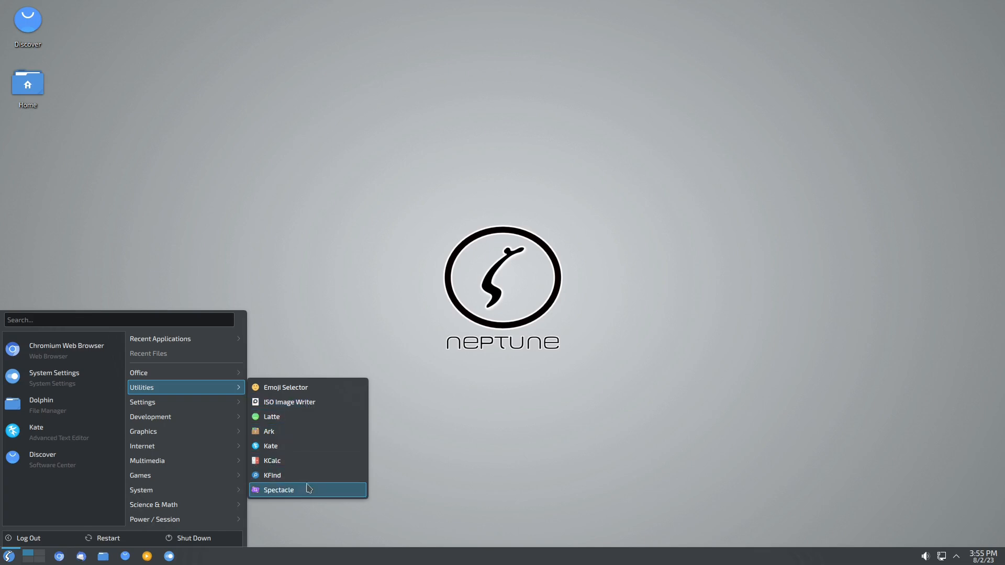
mouse_move(181, 402)
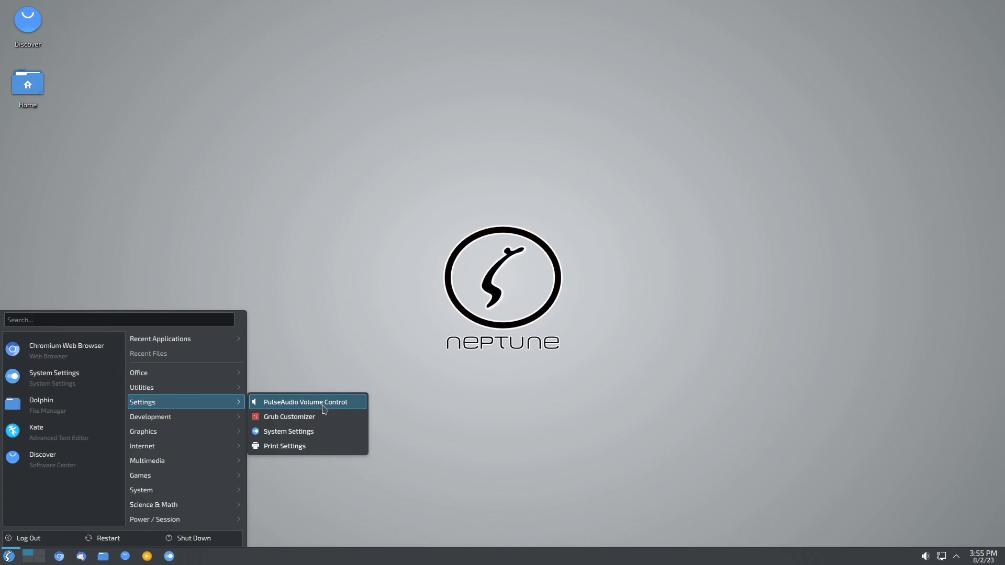
click(338, 335)
Step: Search the installed applications for "syste" and open System Monitor
key(super)
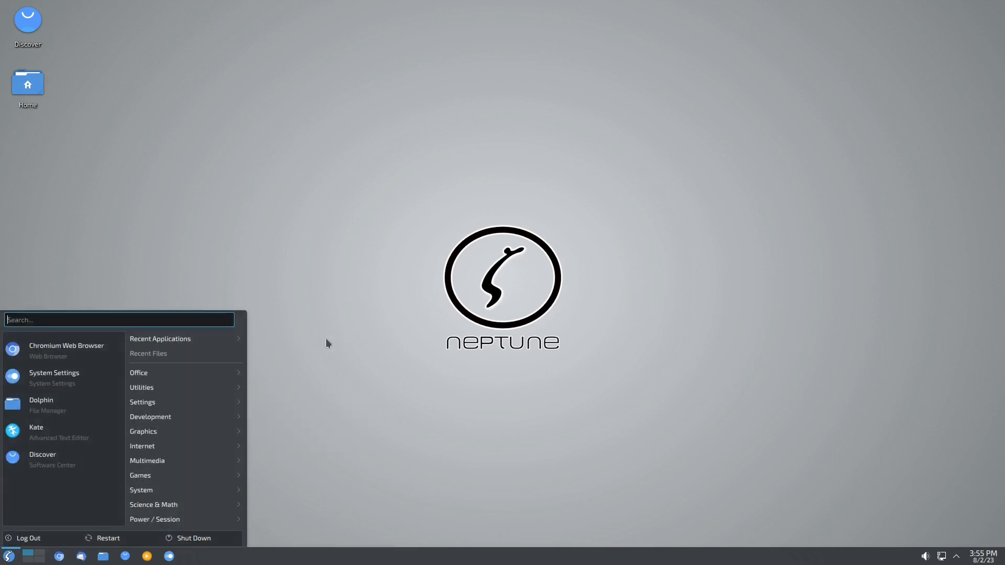
text(syste)
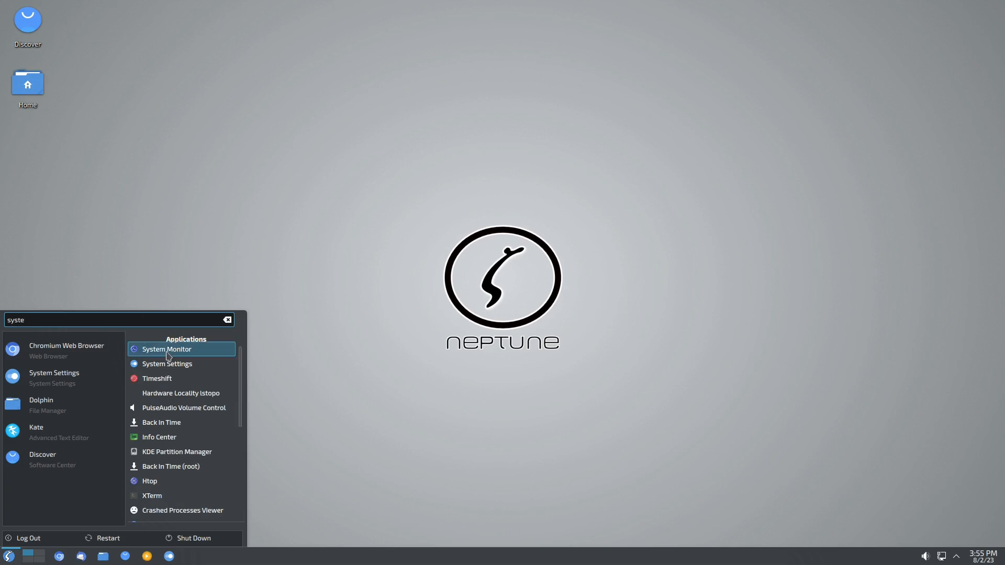
click(167, 354)
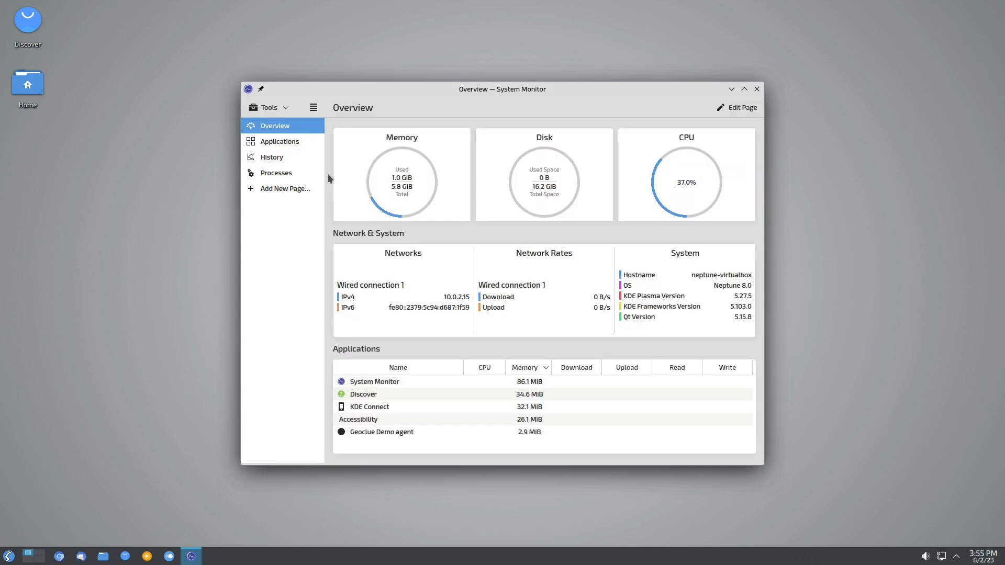
Step: Examine the running processes in System Monitor sorted by name, and close the window
click(276, 173)
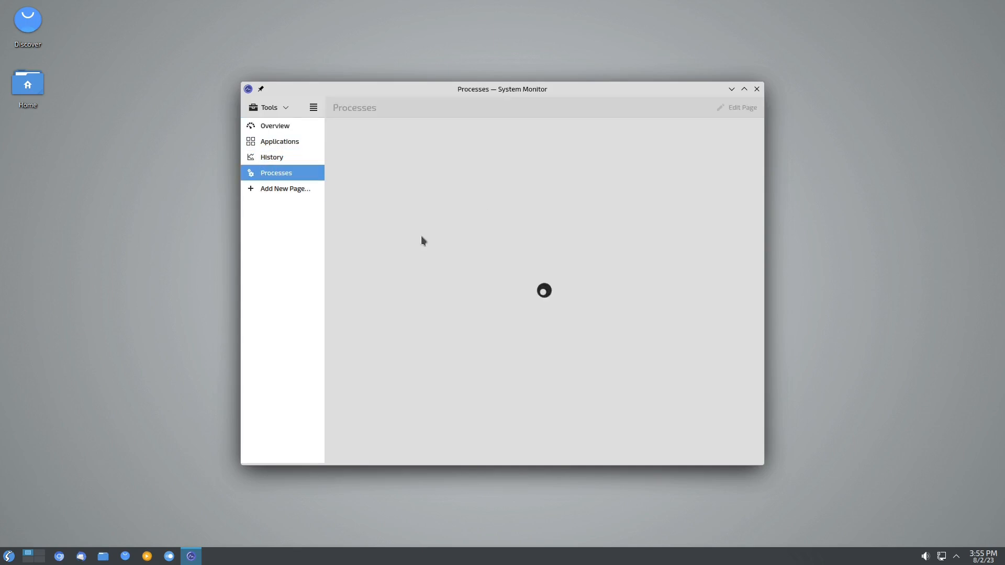
scroll(419, 253, down, 2)
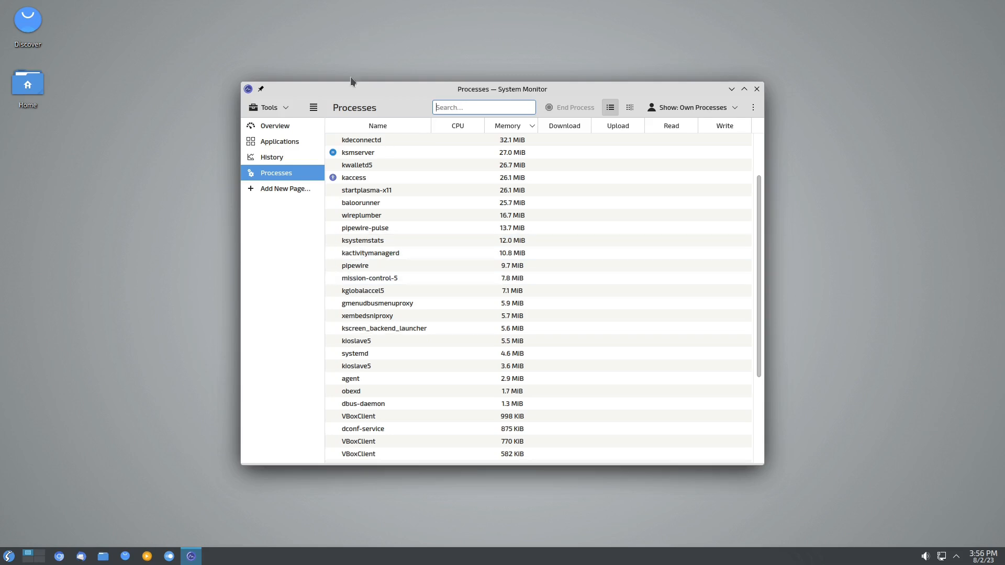
click(372, 125)
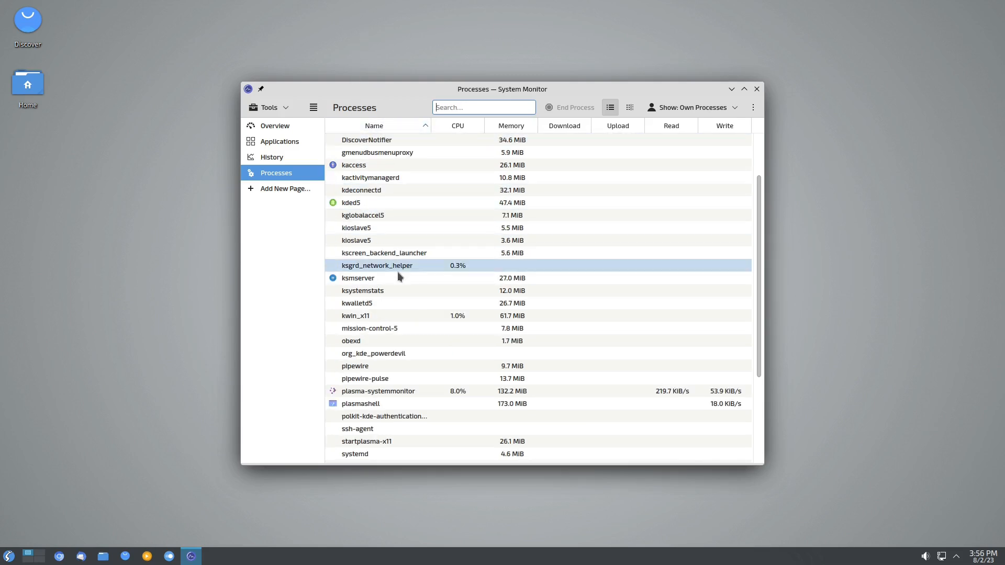
scroll(397, 272, down, 2)
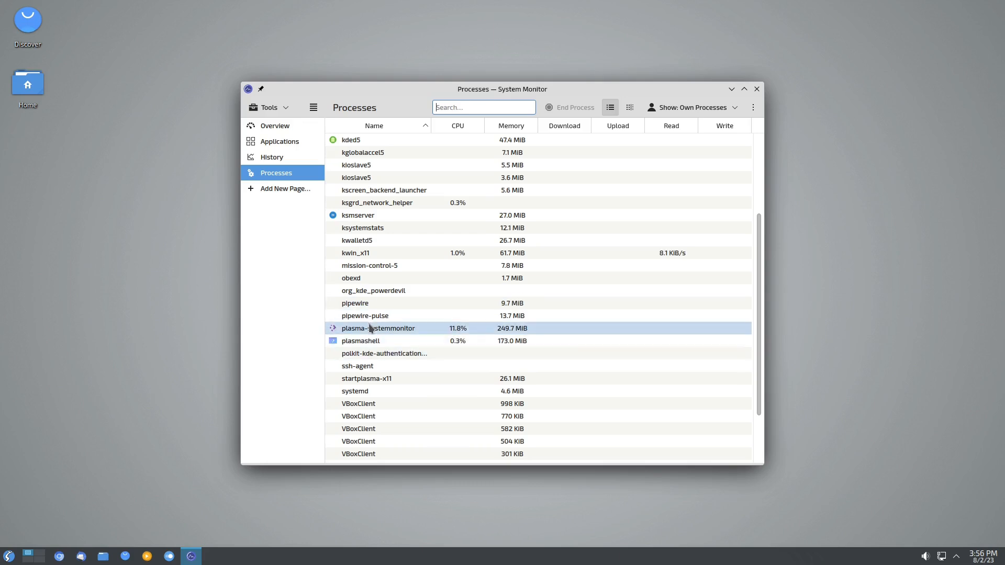
click(756, 89)
Step: Browse the applications in the Development, Graphics and Internet categories of the launcher
click(11, 557)
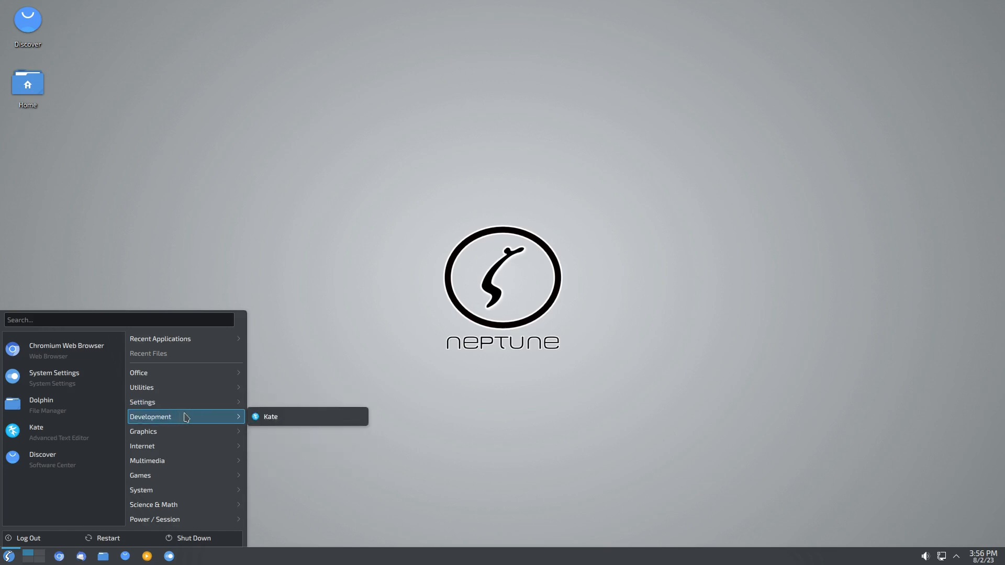
mouse_move(152, 434)
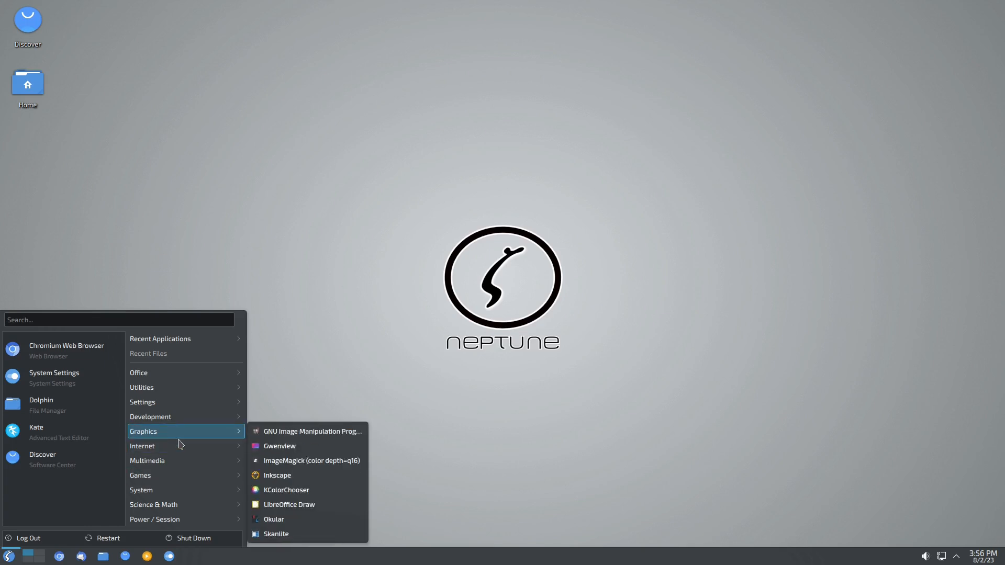
mouse_move(220, 437)
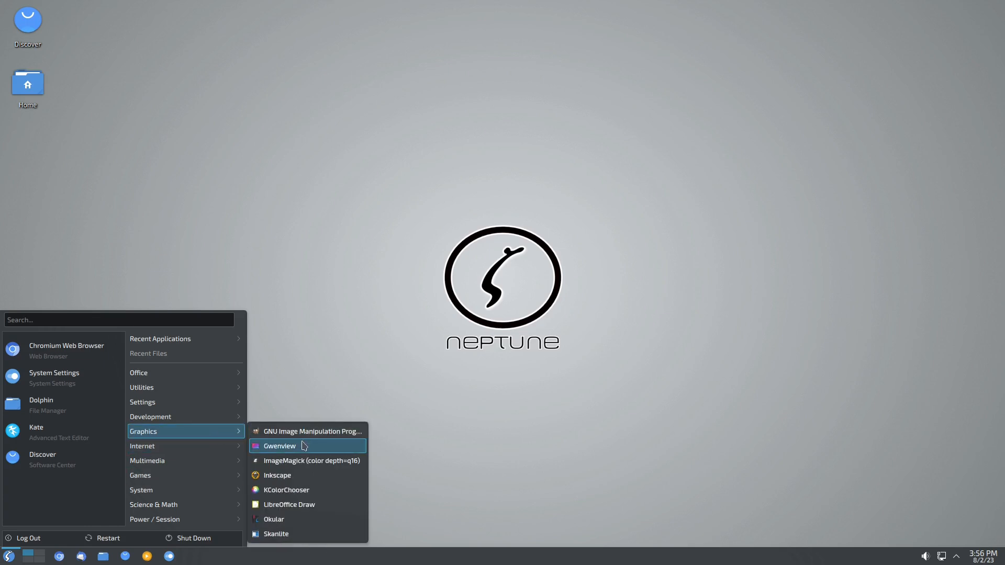
mouse_move(188, 444)
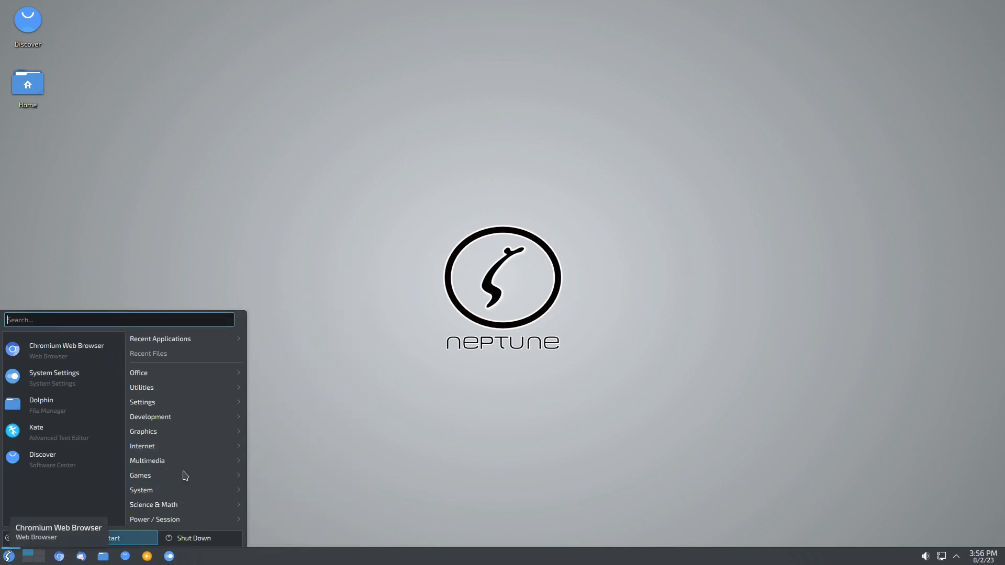
Step: Launch Htop from the System applications to examine the machine's resource usage, and close it
mouse_move(204, 449)
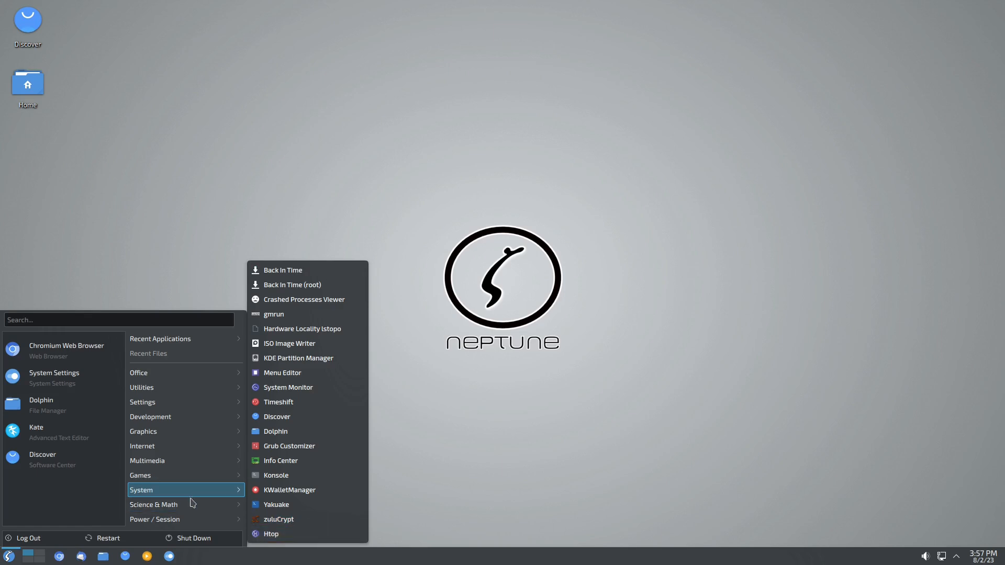
click(282, 534)
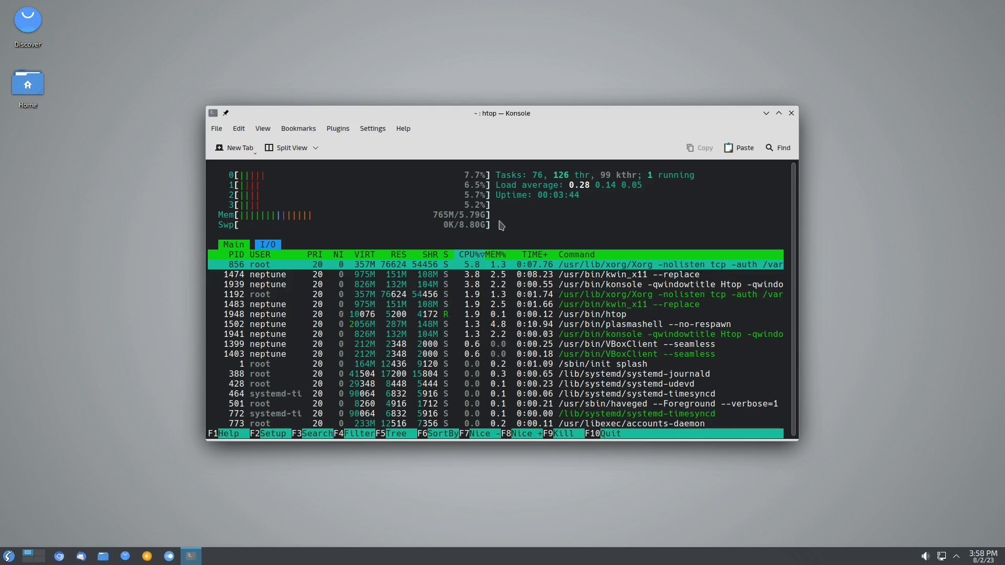
click(791, 114)
Step: Review the System and Power / Session categories of the application launcher, and close it
click(10, 557)
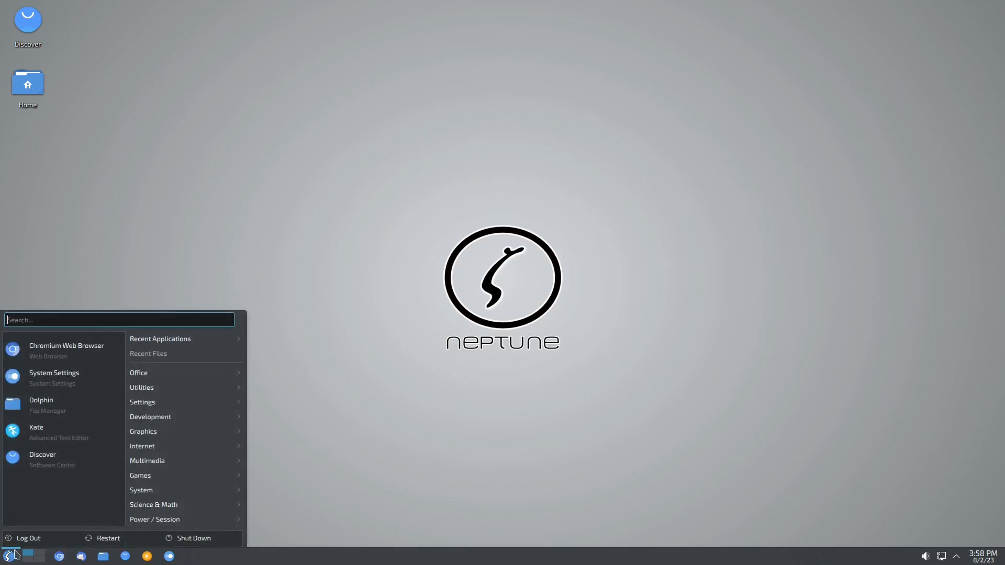
mouse_move(158, 493)
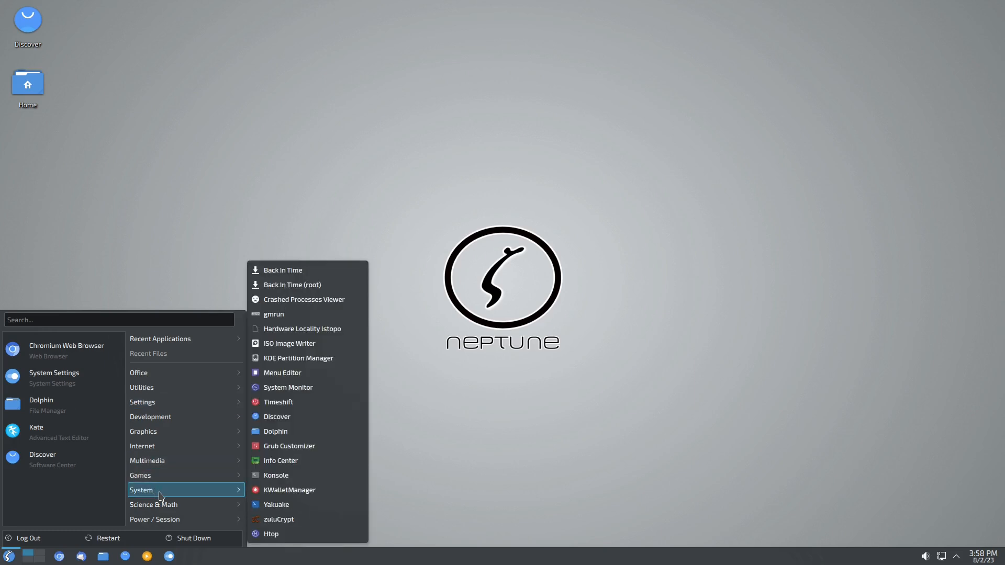
mouse_move(193, 519)
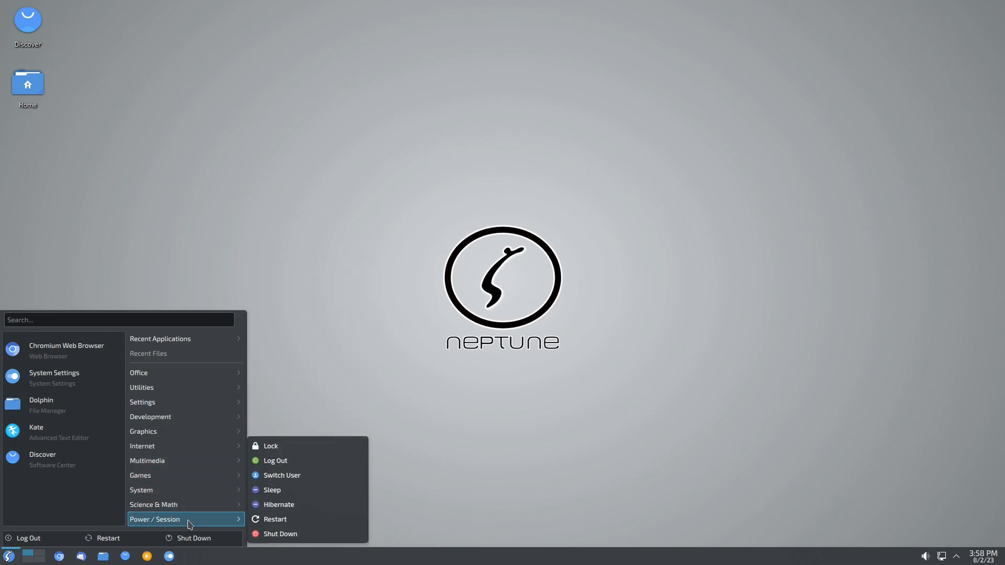
click(409, 300)
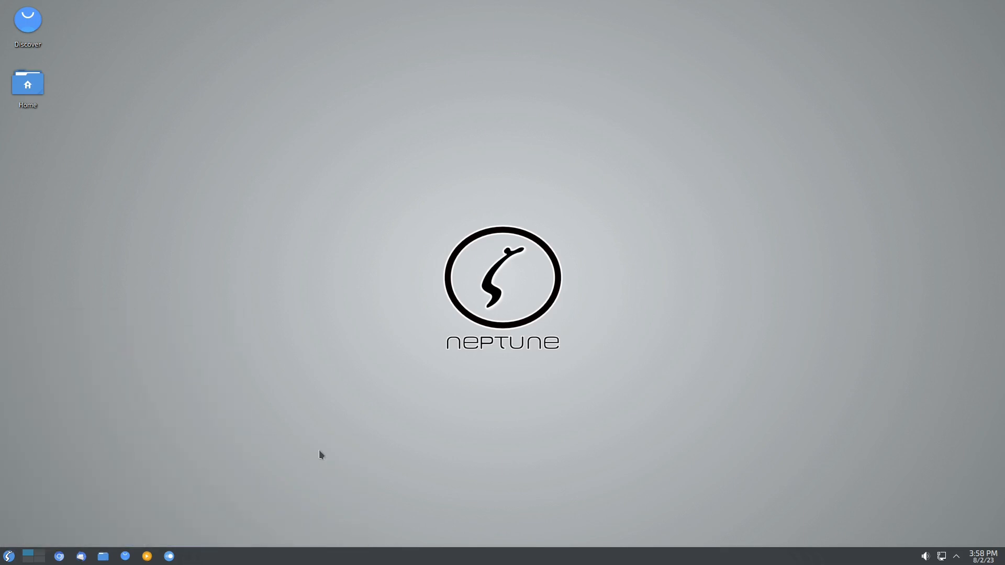
Step: Open Discover to view its configured software sources, and search for "audacity"
click(28, 23)
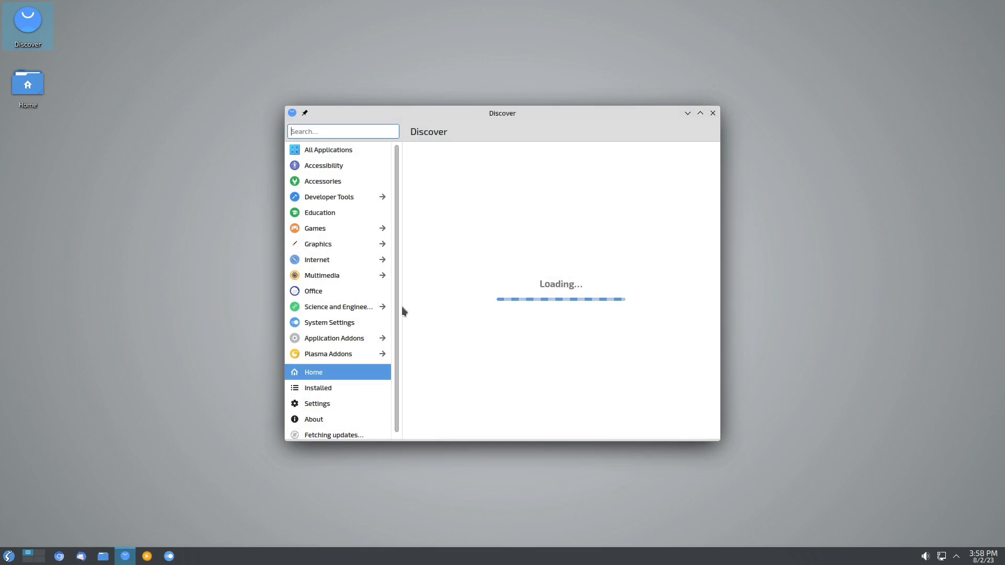
click(315, 400)
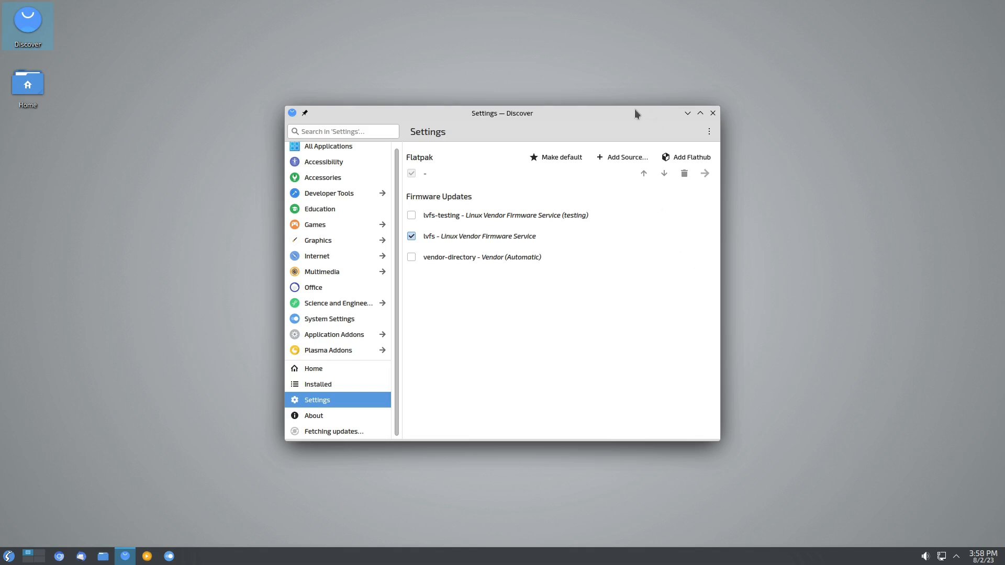
click(308, 131)
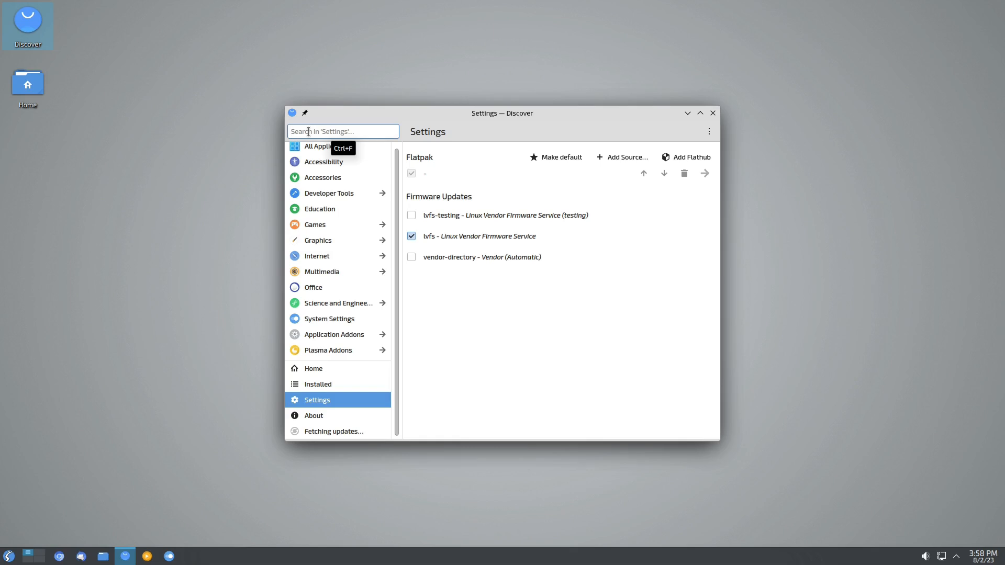
text(audacity)
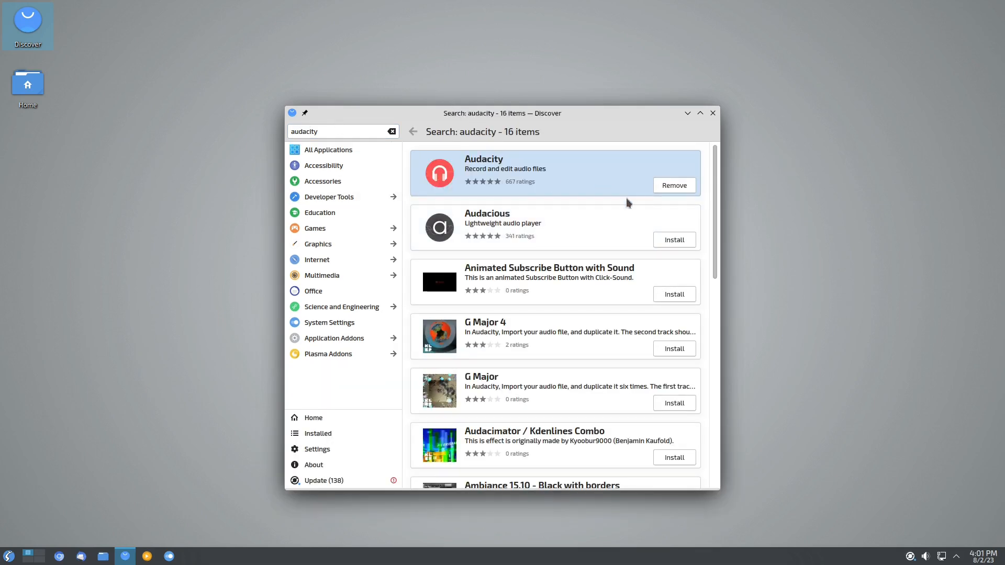
Step: View the available sources on Audacity's detail page and return to the search results
click(630, 189)
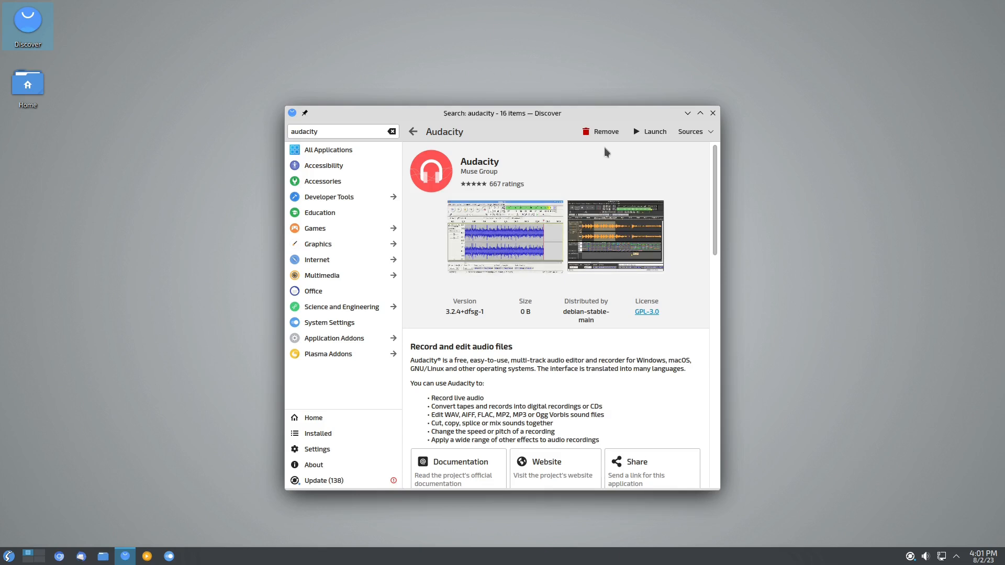
click(708, 136)
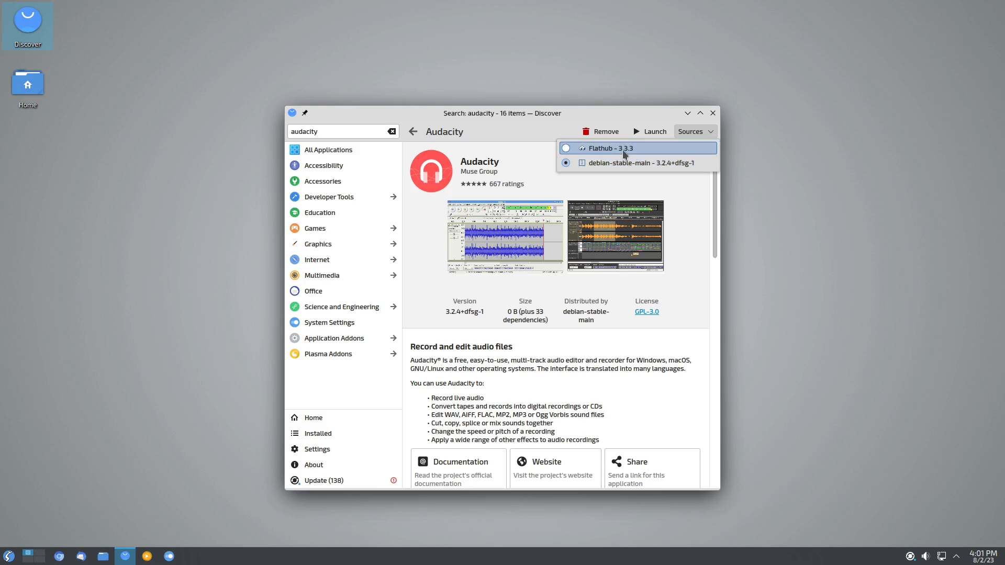
click(413, 132)
Step: Look through the remaining "audacity" search results, try to reopen Discover's settings, and close Discover
scroll(563, 266, down, 8)
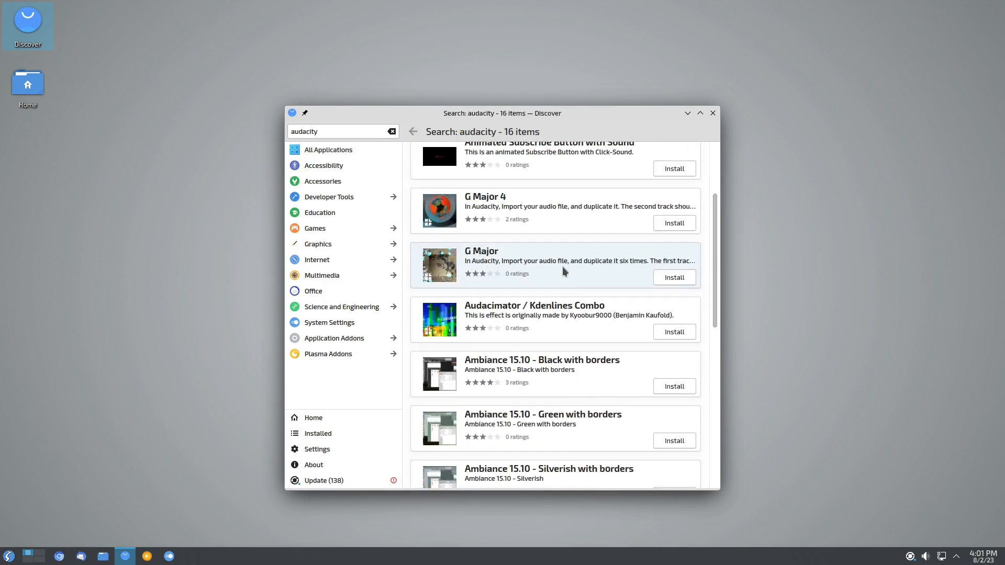
scroll(563, 270, down, 2)
click(317, 449)
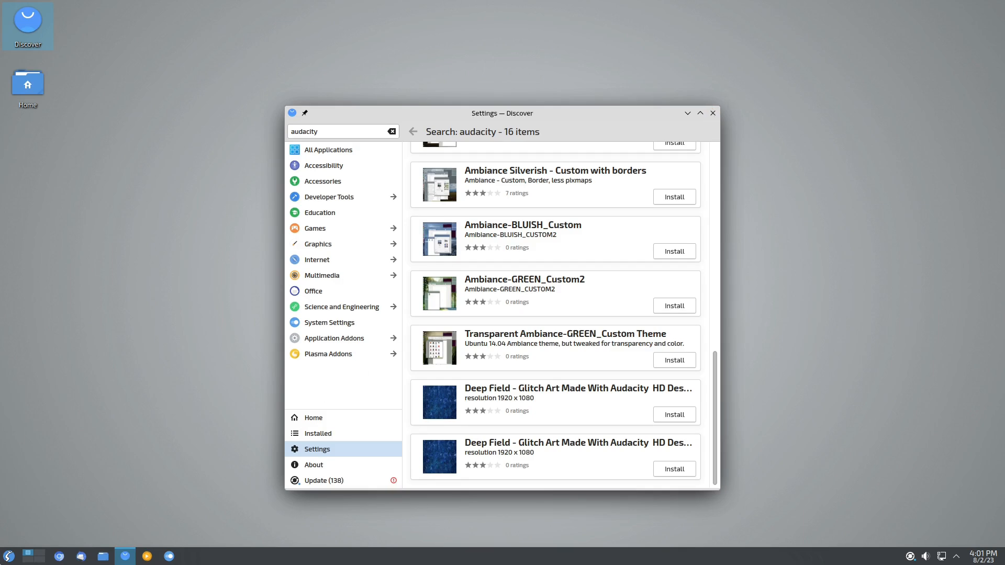
click(8, 556)
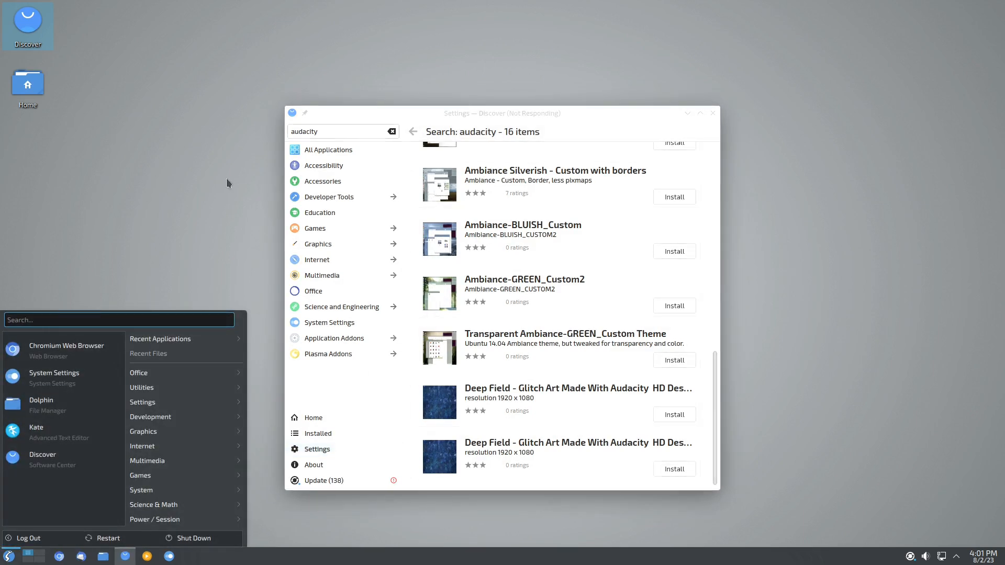
click(713, 113)
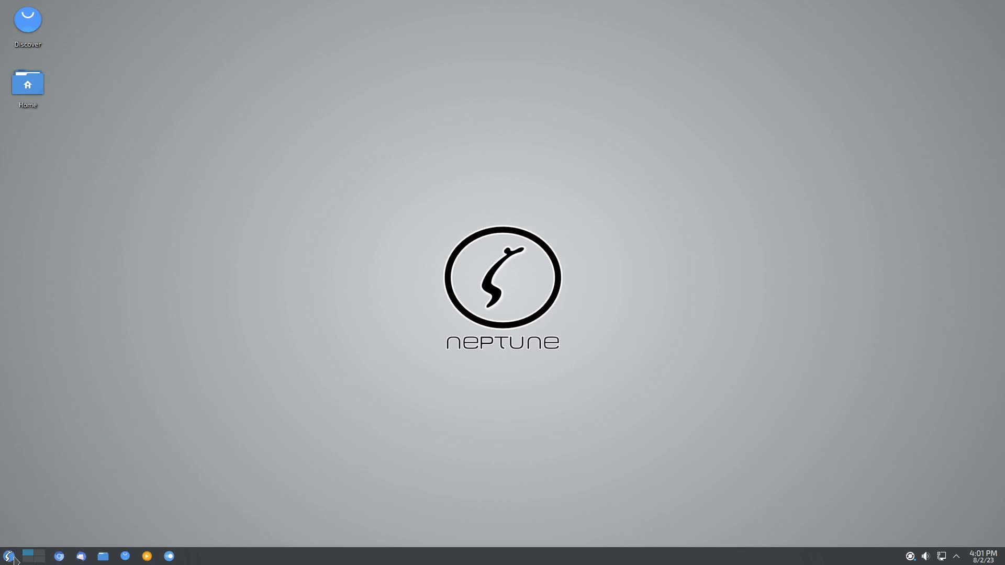
Step: Search the installed applications for "term" and open a terminal
click(4, 559)
text(term)
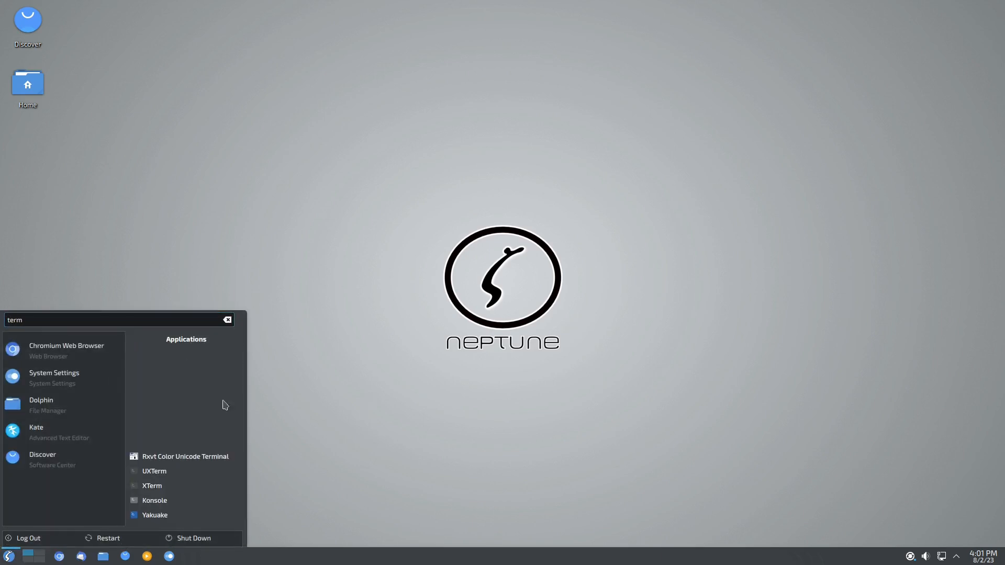
key(Return)
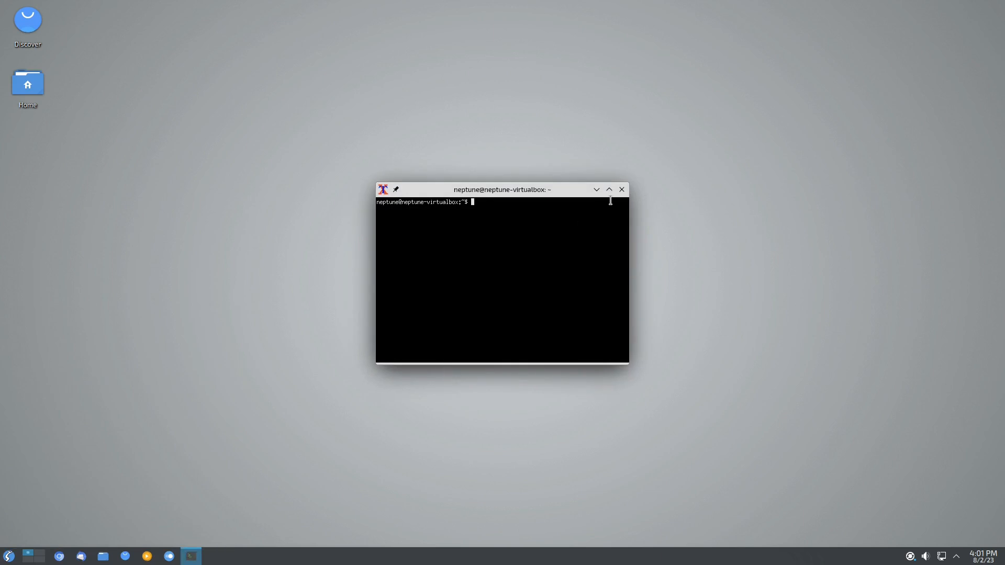
Step: List the installed Flatpak and snap packages in the terminal with "flatpak list" and "snap list"
text(flatpak list)
key(Return)
text(snap list)
key(Return)
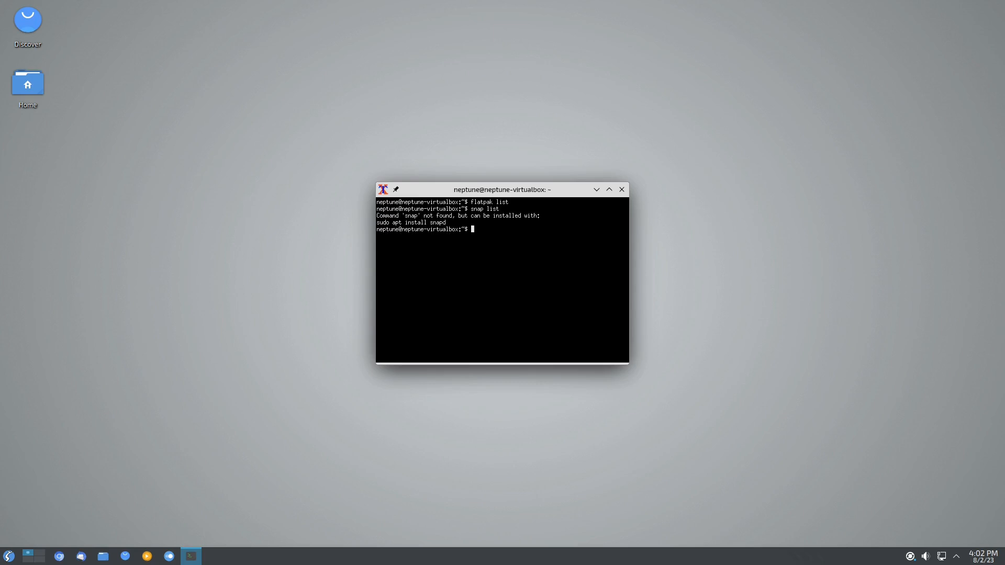
Step: Close the terminal session with "exit" and briefly view the application launcher
text(exit)
key(Return)
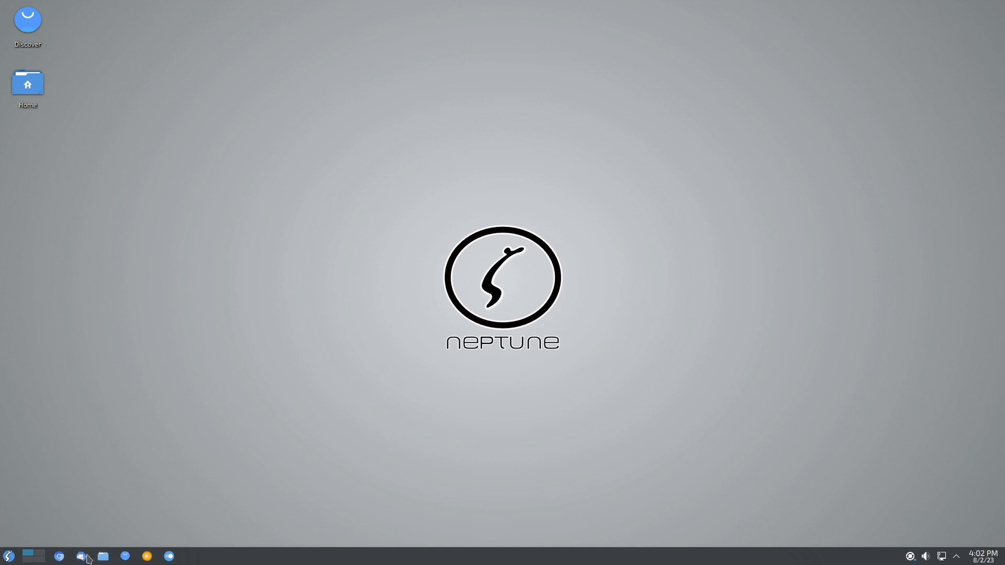
click(9, 556)
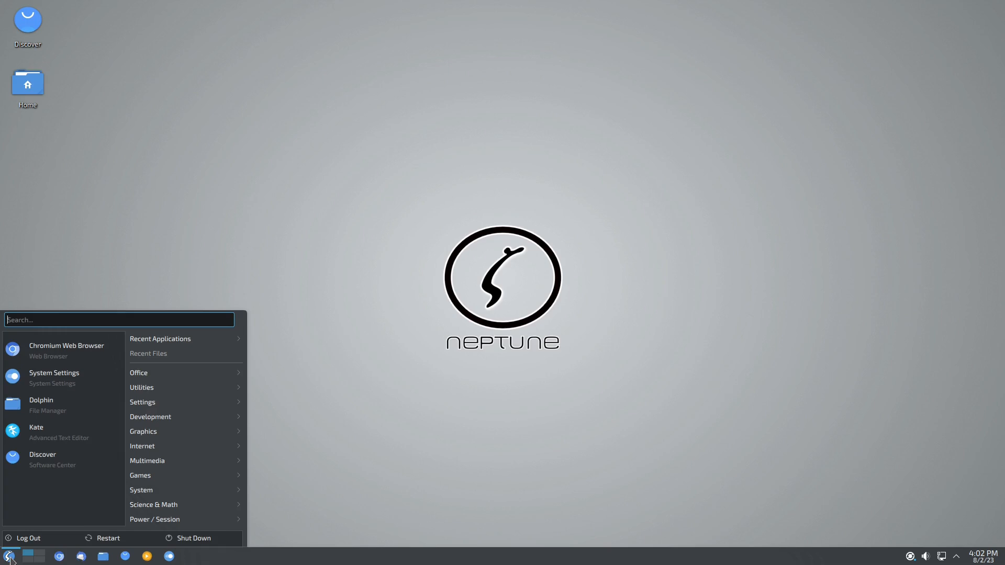
click(662, 272)
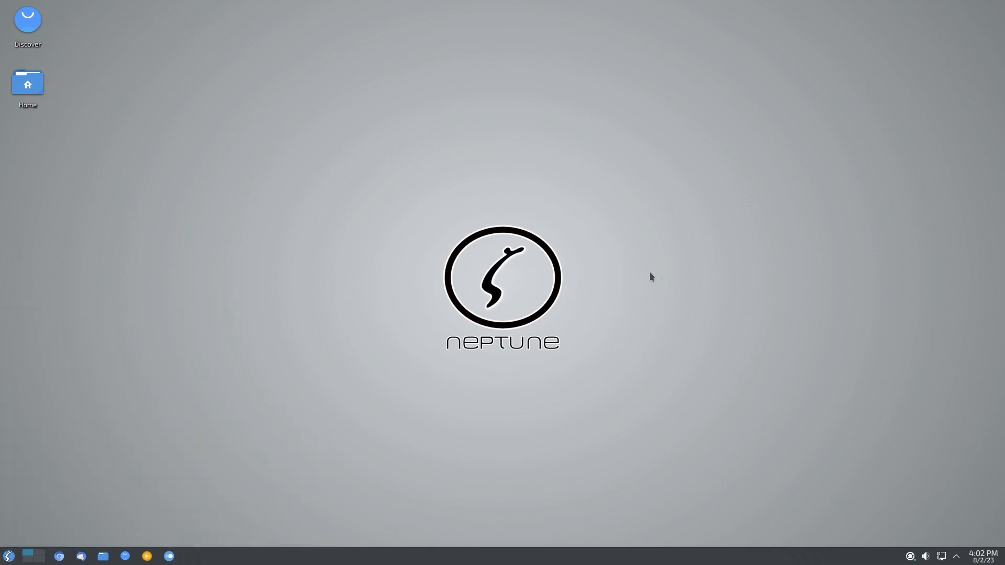
Step: Open the pending system updates in Discover, look through the list of updatable packages, and close Discover
click(911, 556)
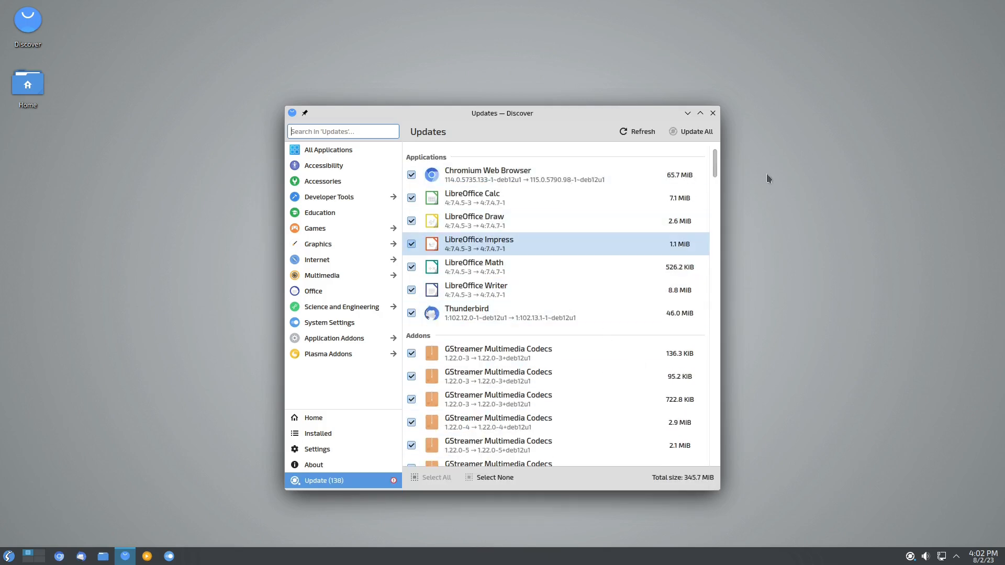
scroll(717, 166, down, 5)
scroll(722, 154, up, 5)
scroll(724, 157, down, 5)
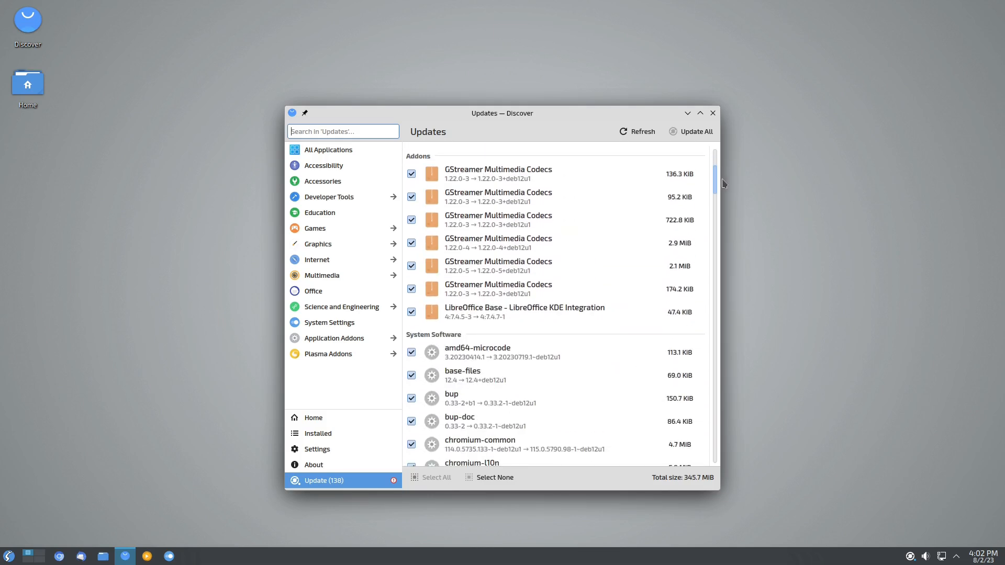
scroll(721, 178, down, 10)
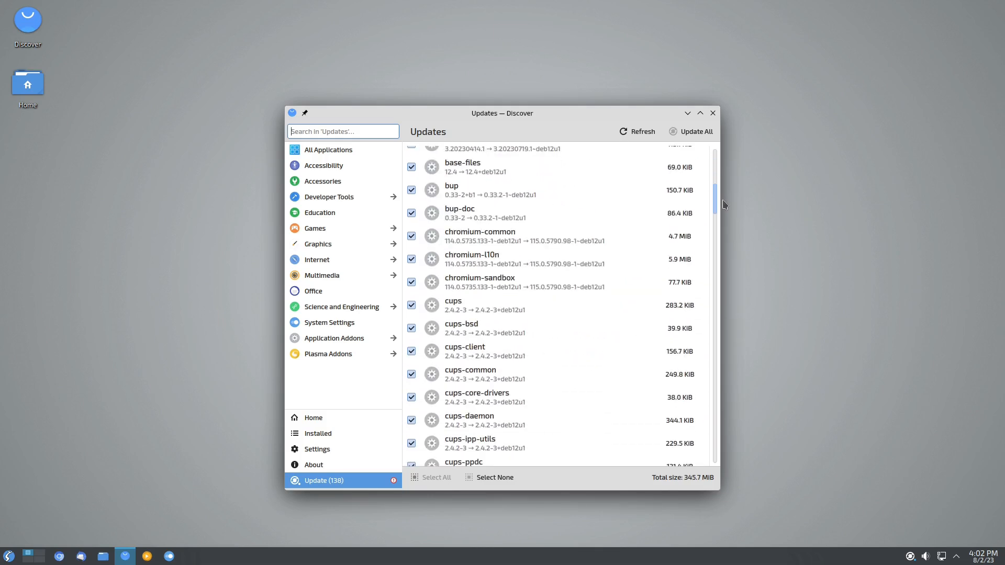
drag(724, 231, 736, 114)
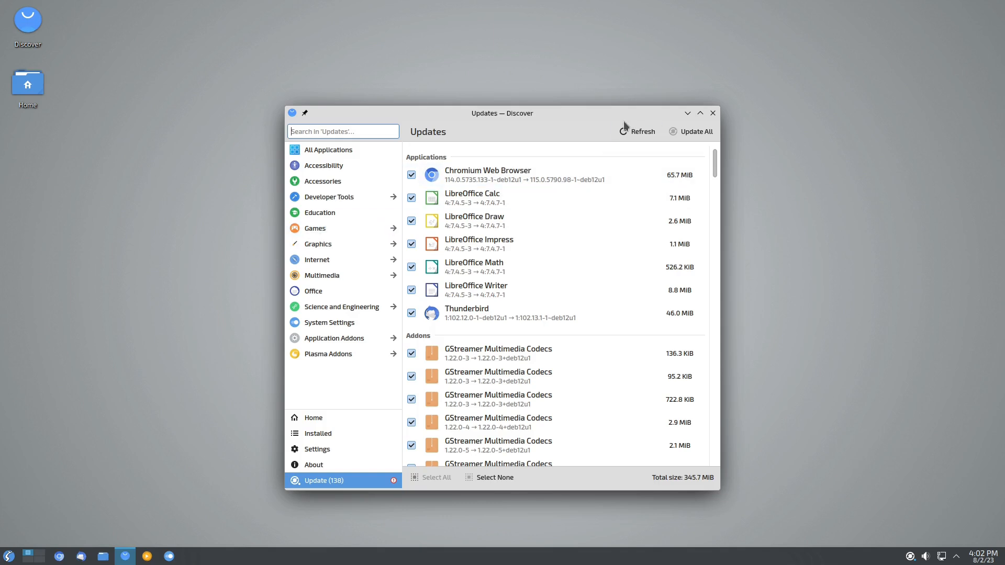
click(712, 113)
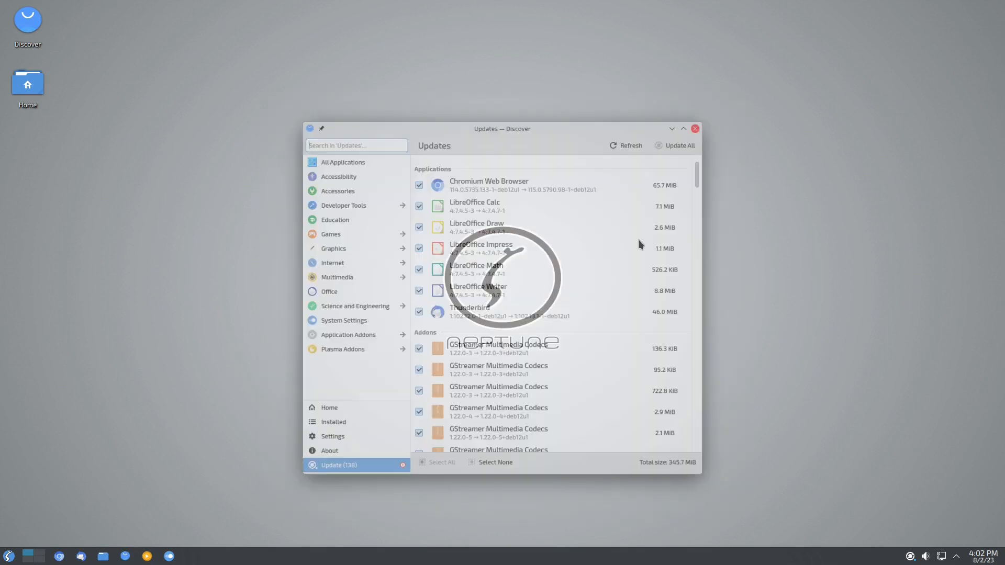
Step: Look over the preinstalled Internet and Multimedia applications in the application launcher
click(8, 556)
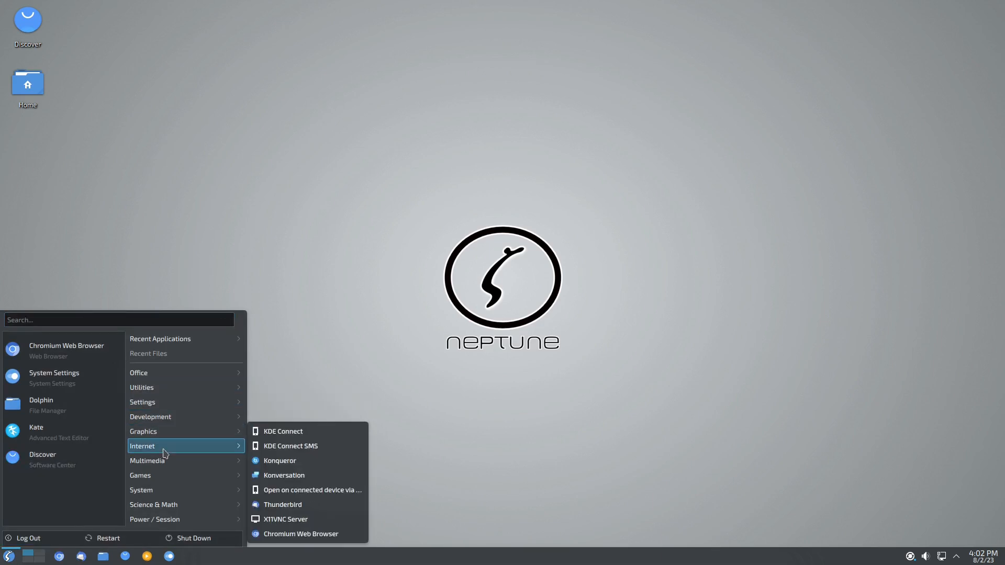
mouse_move(167, 461)
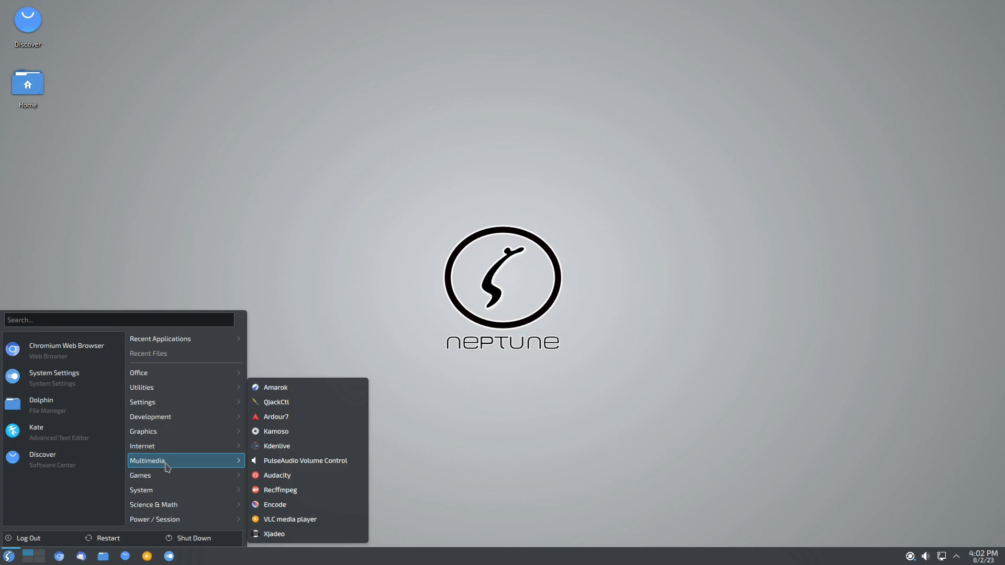
click(690, 281)
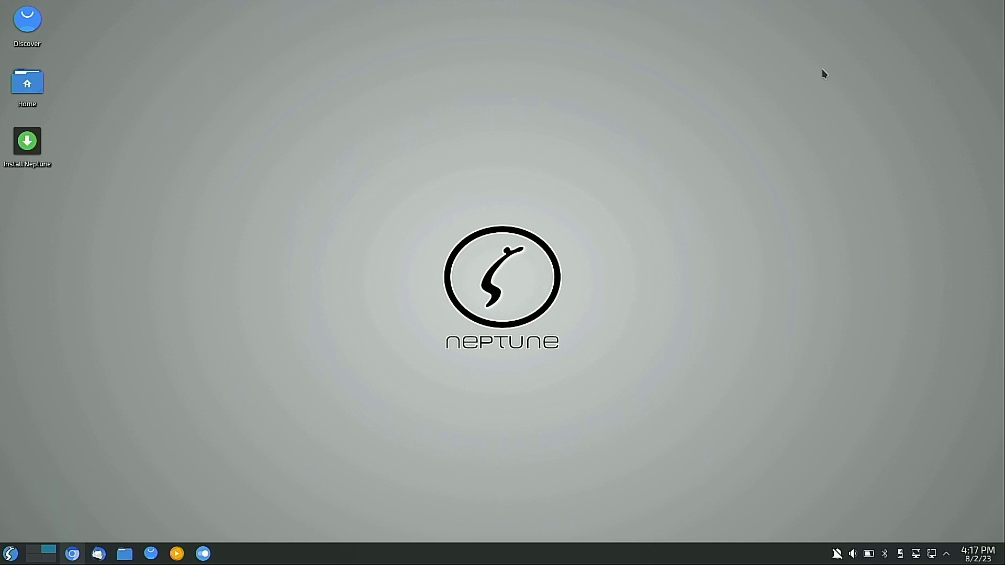
click(15, 554)
text(abou)
key(BackSpace)
key(BackSpace)
key(BackSpace)
key(BackSpace)
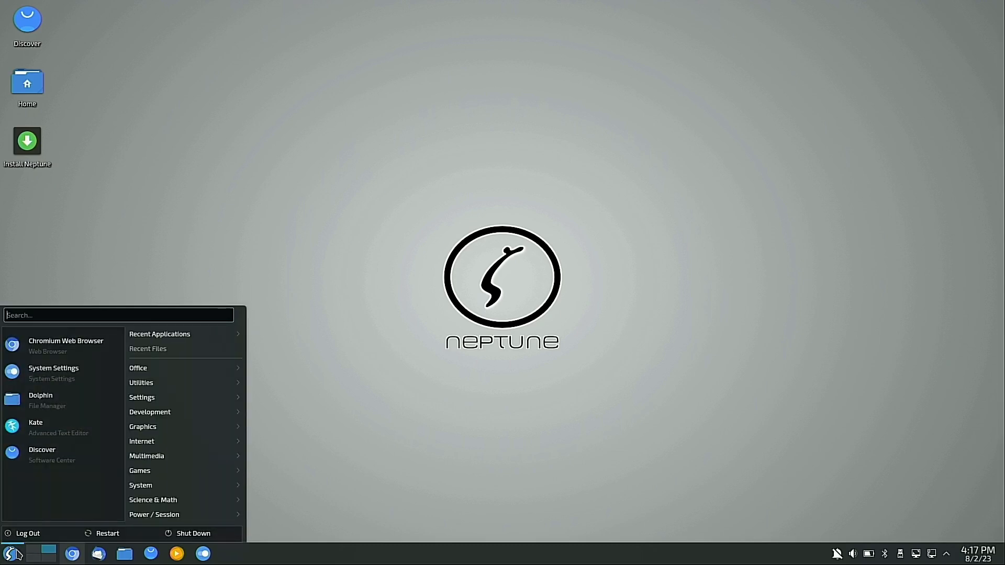
Step: Search the installed applications for "sys", view the system information in Info Center, and close it
text(sys)
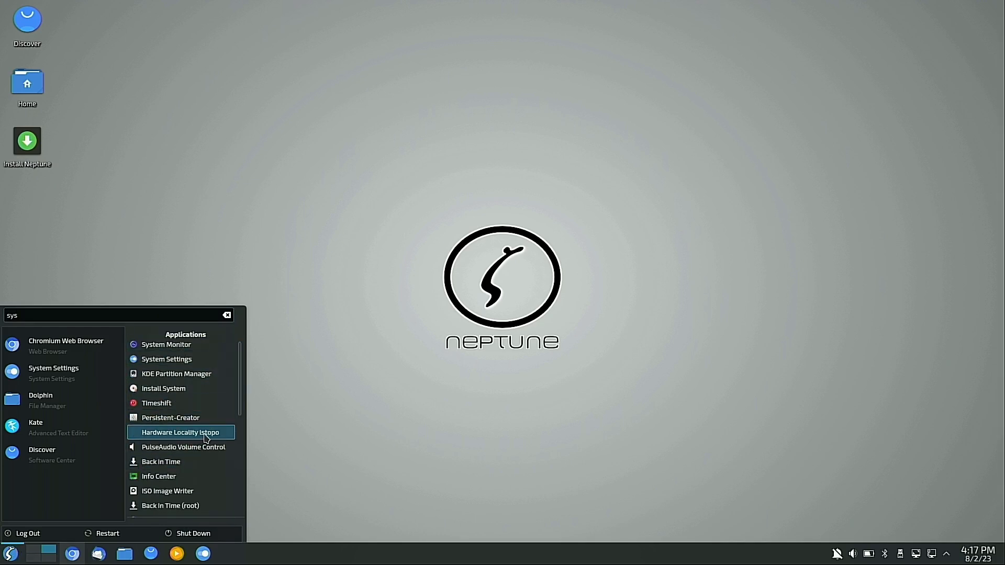
scroll(190, 476, down, 3)
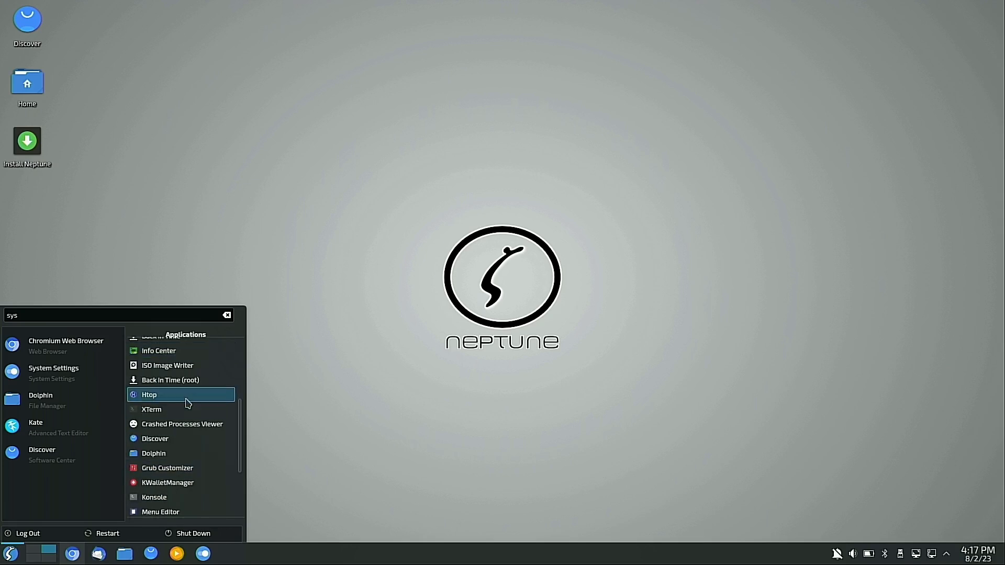
click(183, 352)
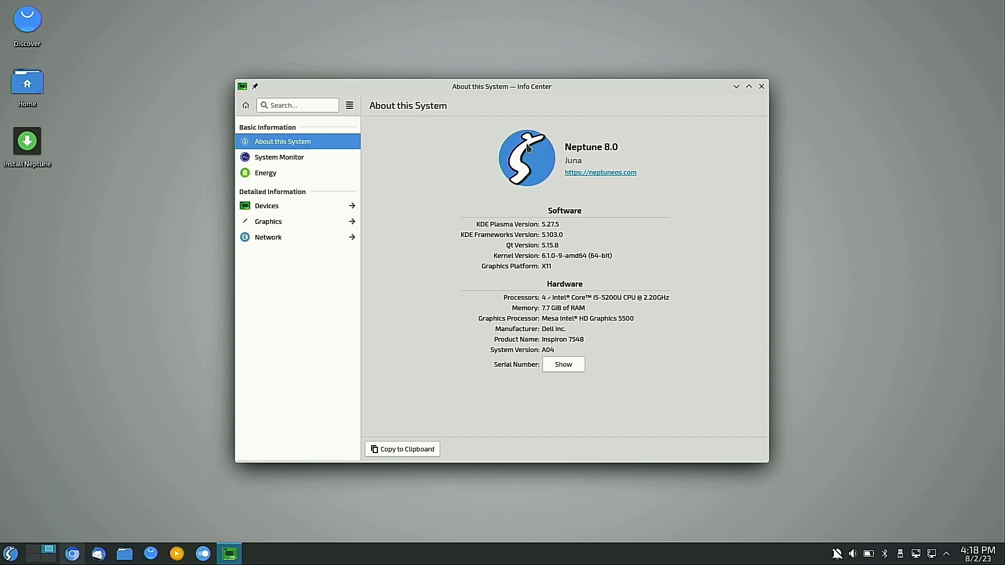
click(762, 87)
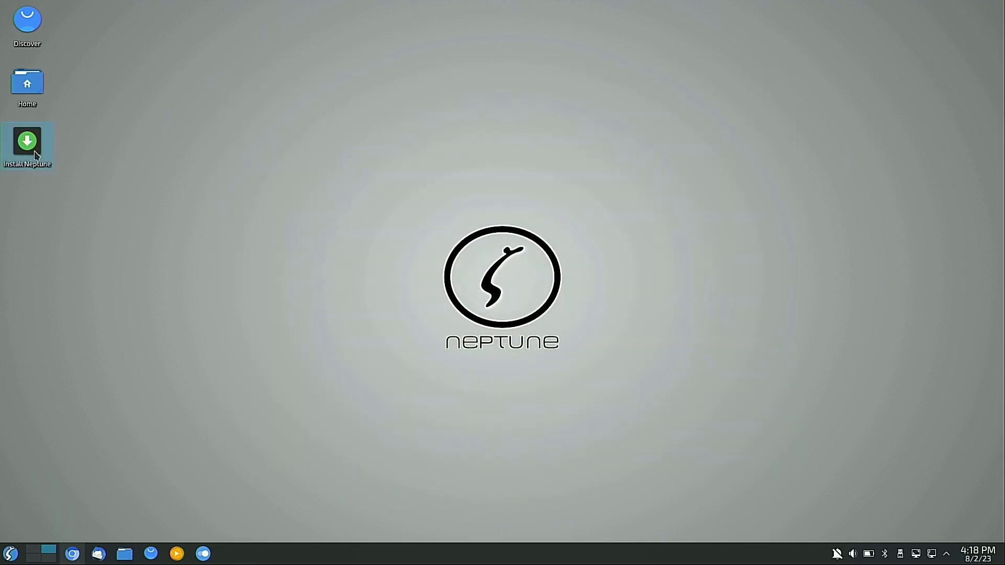
Step: Switch to Chromium's About Neptune page and highlight the passage on USB stick use and the Persistent Creator, clearing the highlight after reading
click(72, 554)
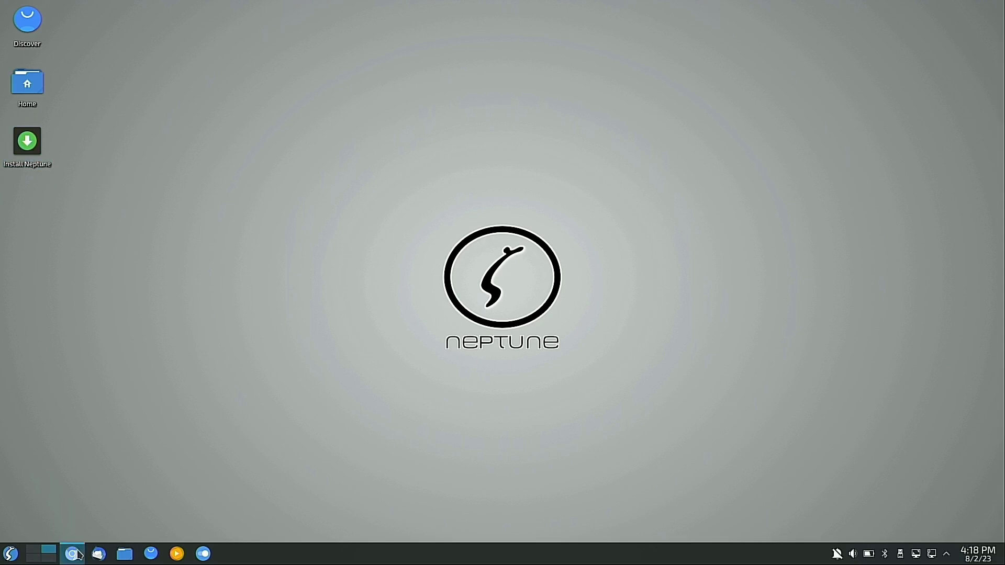
click(571, 245)
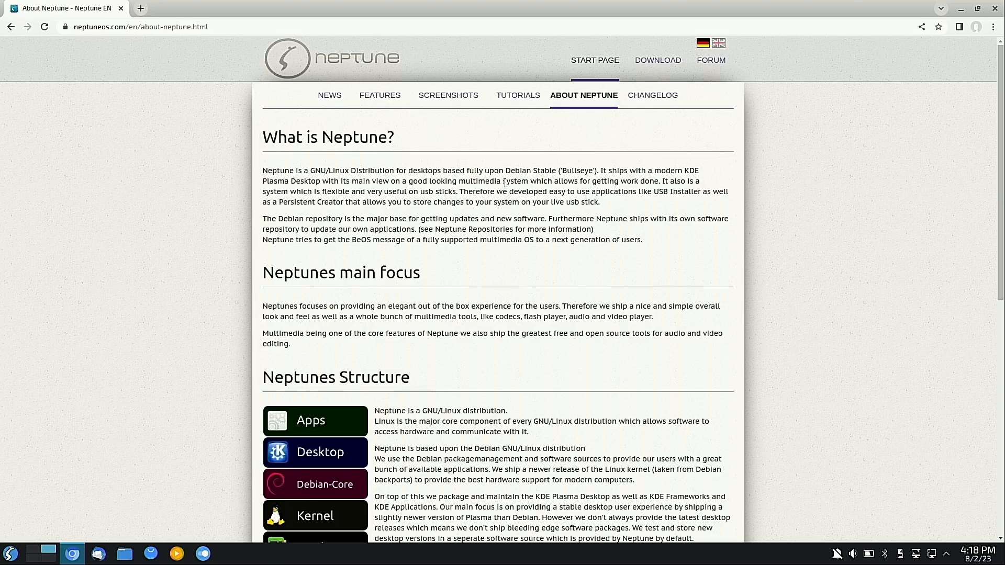
drag(665, 181, 608, 205)
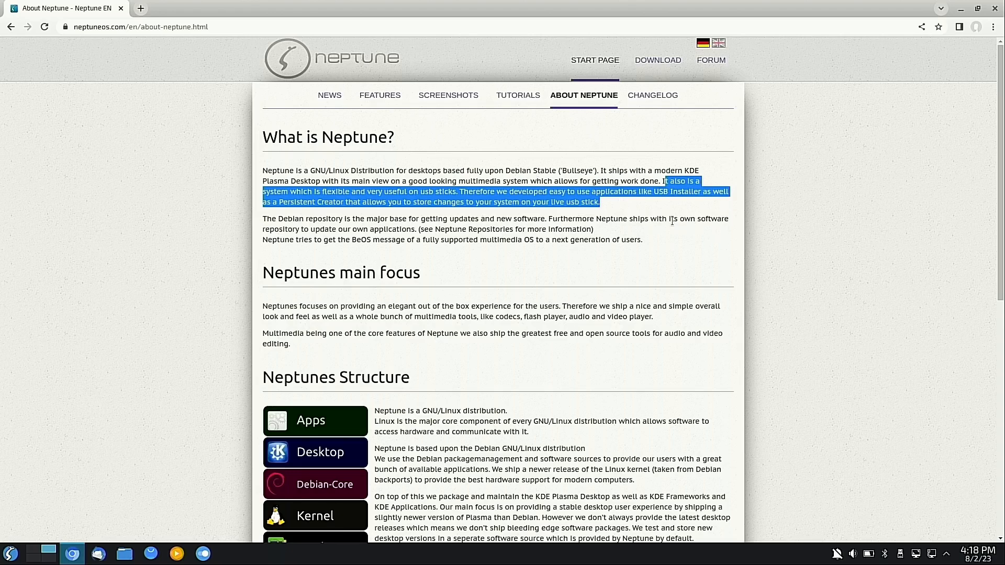
click(823, 86)
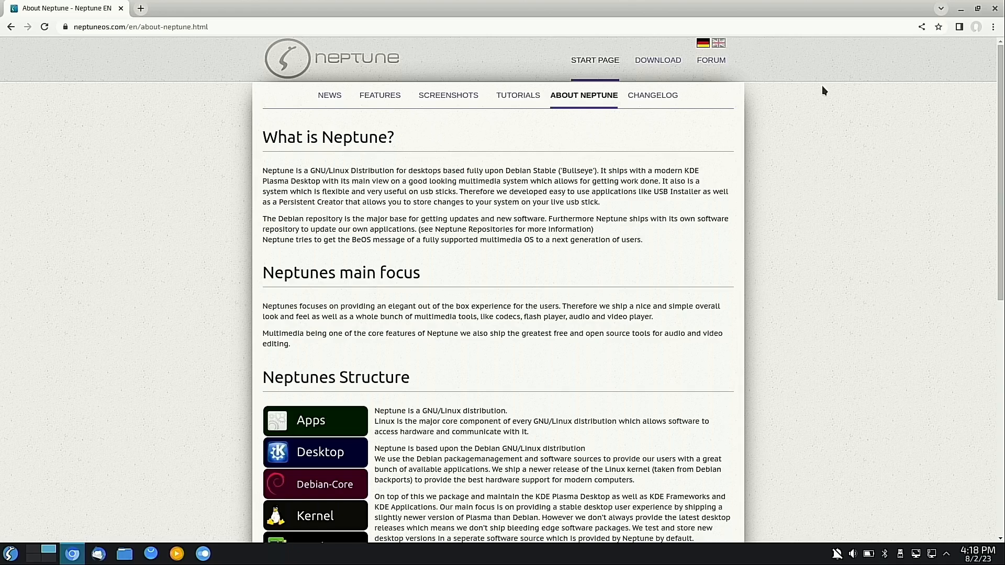
Step: Search the installed applications for "insta", dismiss the search, and minimize the browser window
key(super)
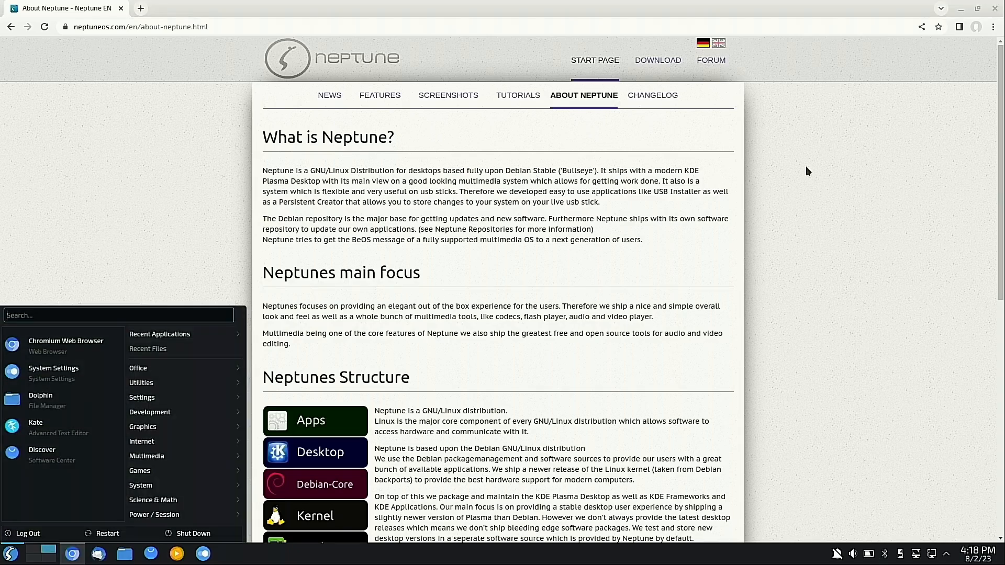
text(insta)
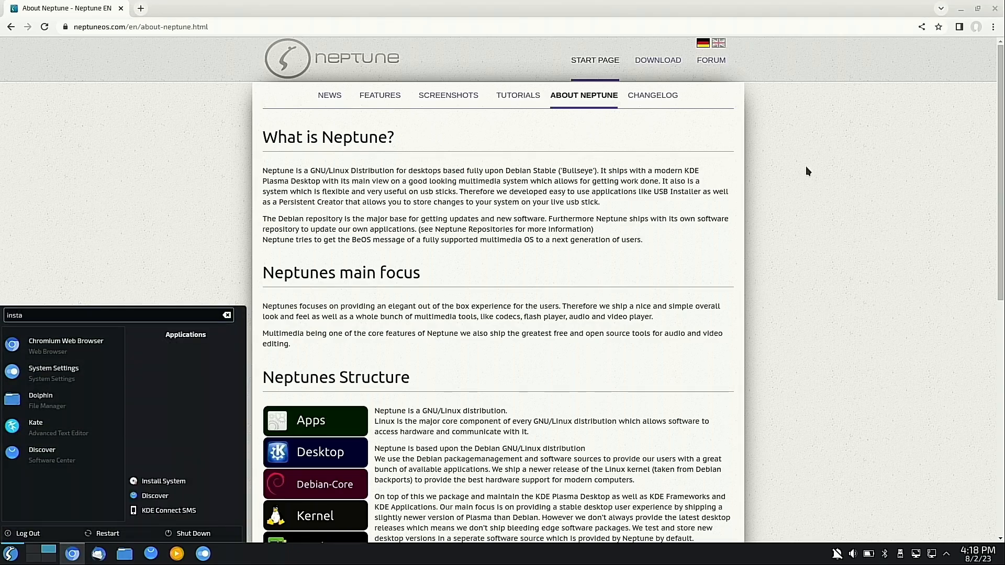
click(141, 181)
click(961, 9)
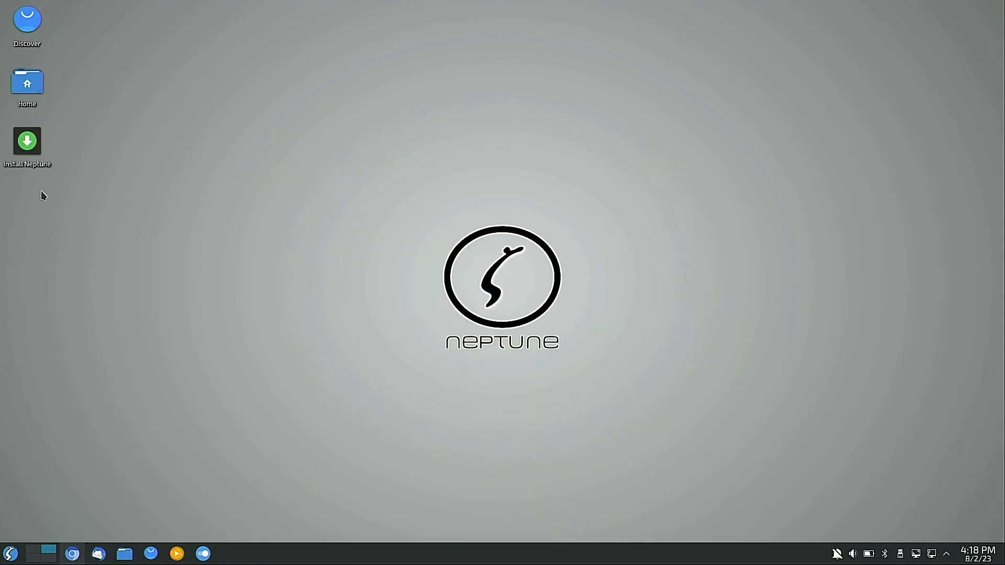
Step: Launch the Neptune installer, advance with default settings to the partitioning page, check the storage device choices, and cancel the installation
click(27, 157)
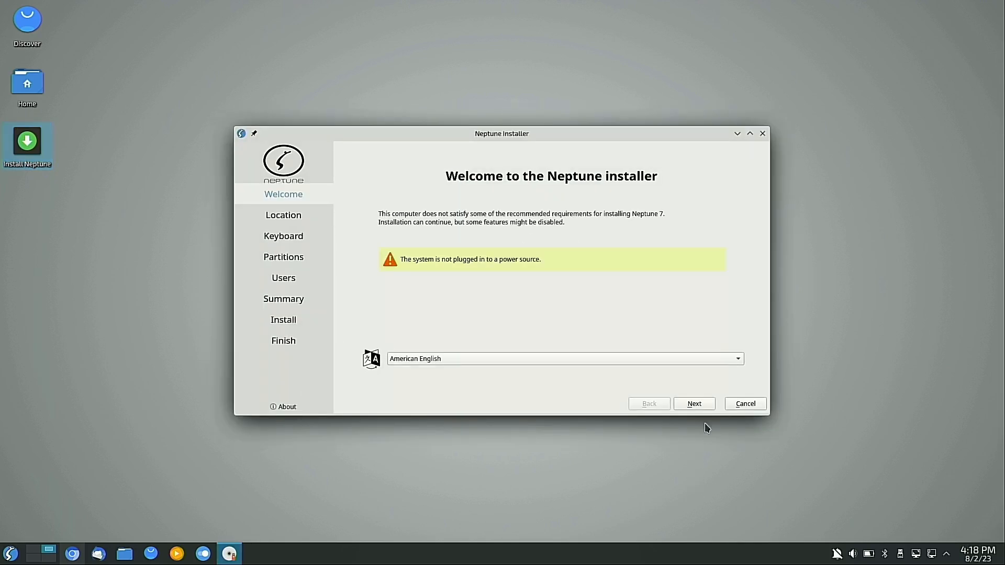
click(694, 403)
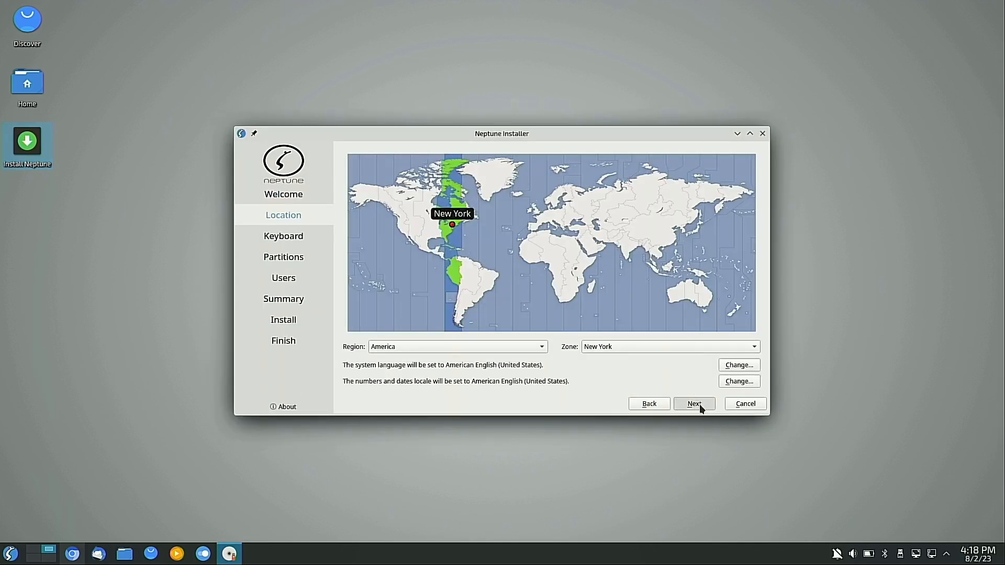
click(700, 404)
click(700, 403)
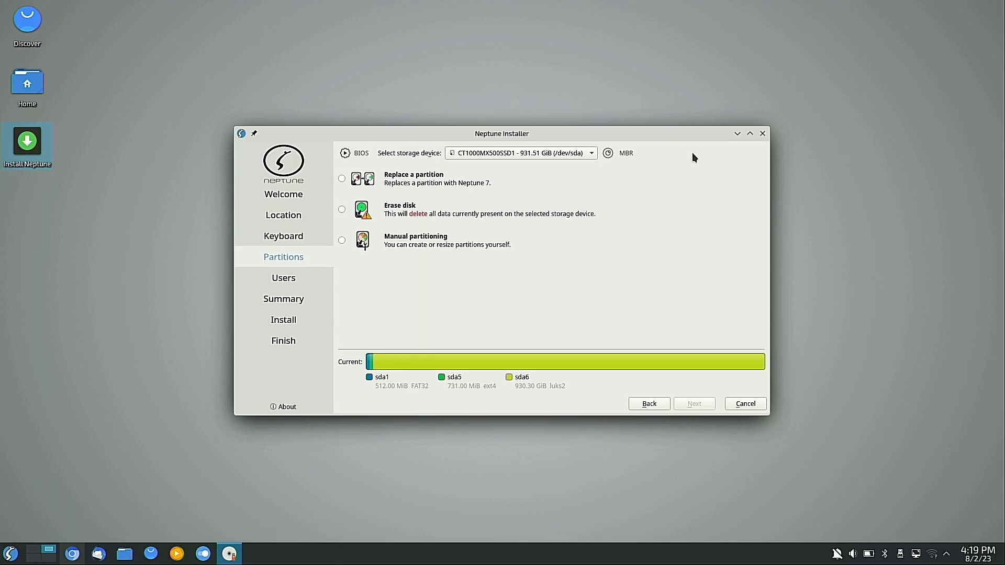
click(592, 153)
click(592, 153)
click(763, 133)
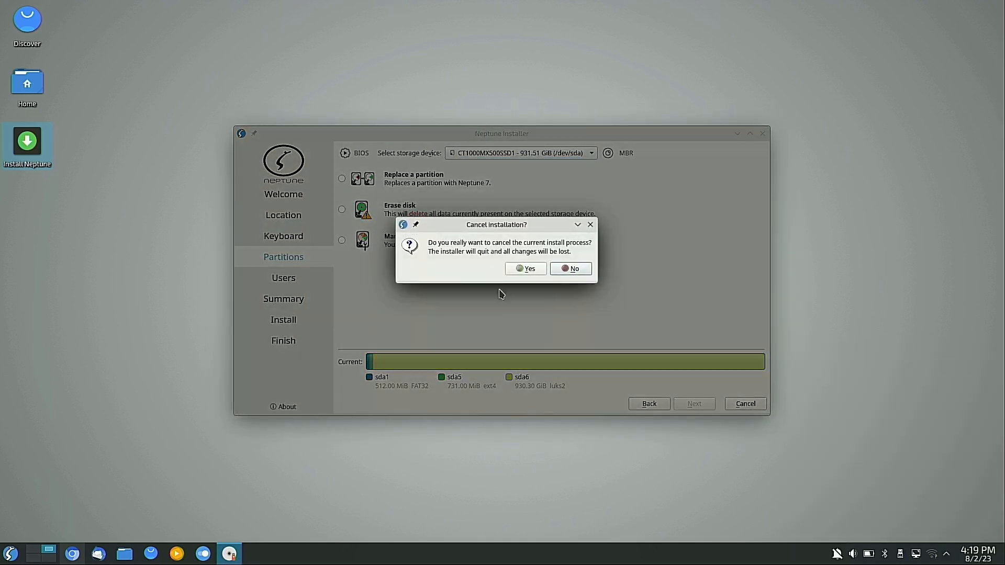
click(533, 269)
Step: Reopen the installer to the partitioning page, select Cruzer Fit - 14.91 GiB (/dev/sdc) as storage device, and cancel the installation
click(13, 147)
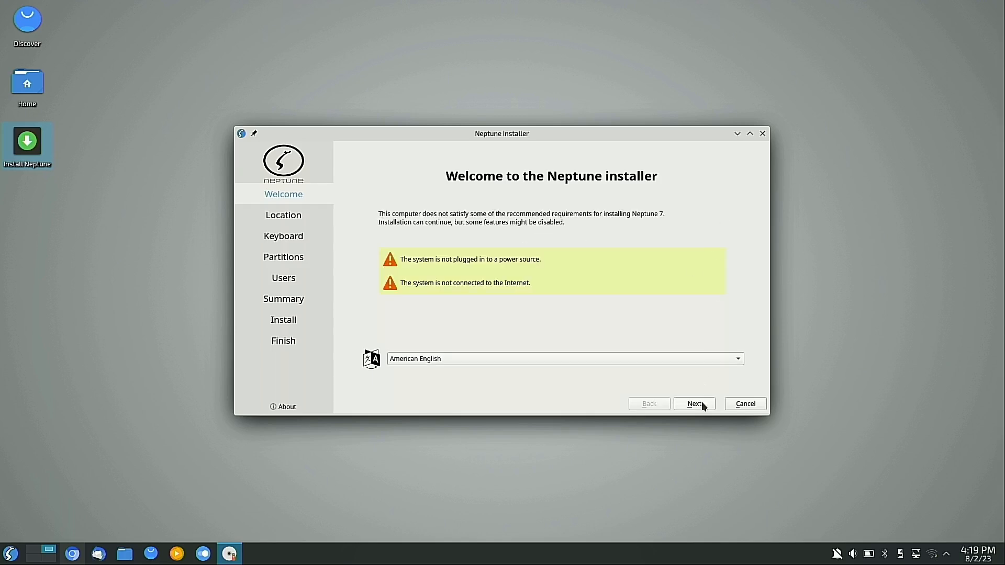
click(702, 403)
click(709, 403)
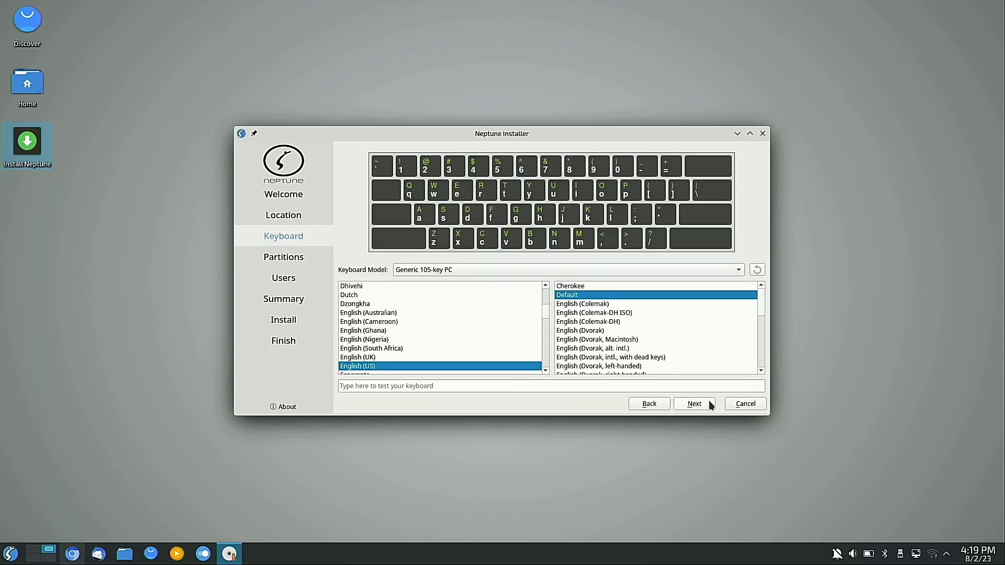
click(708, 404)
click(582, 151)
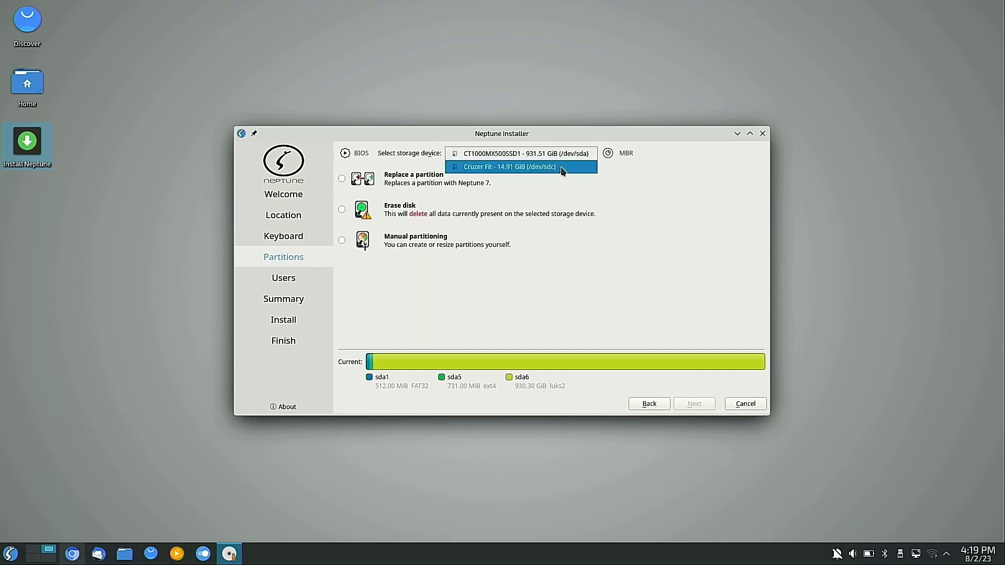
click(561, 167)
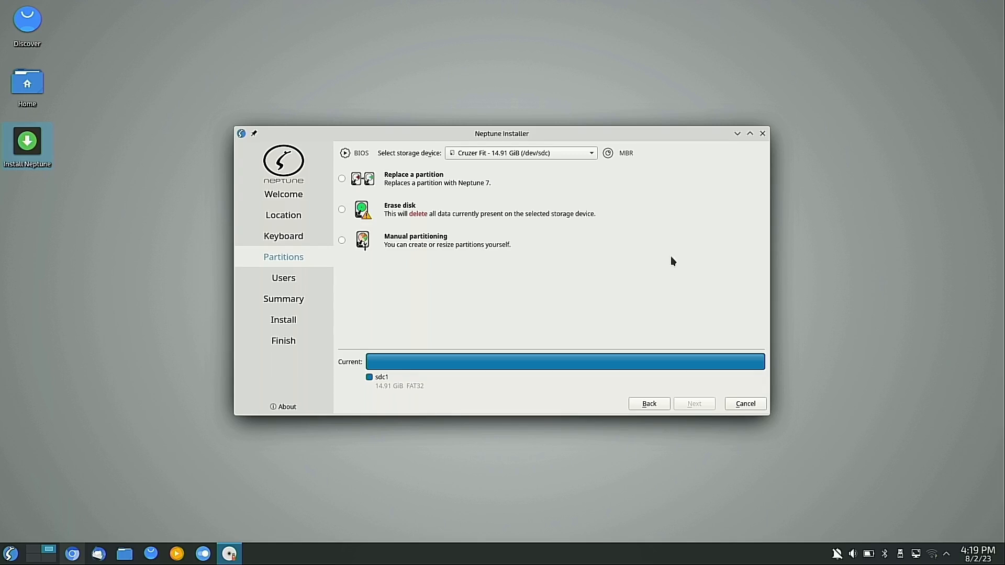
click(763, 407)
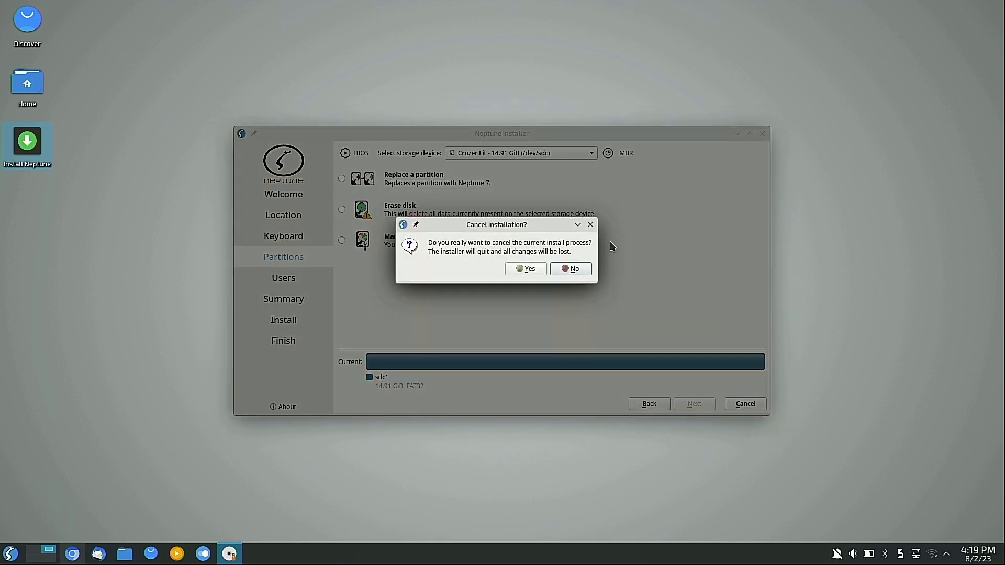
click(525, 269)
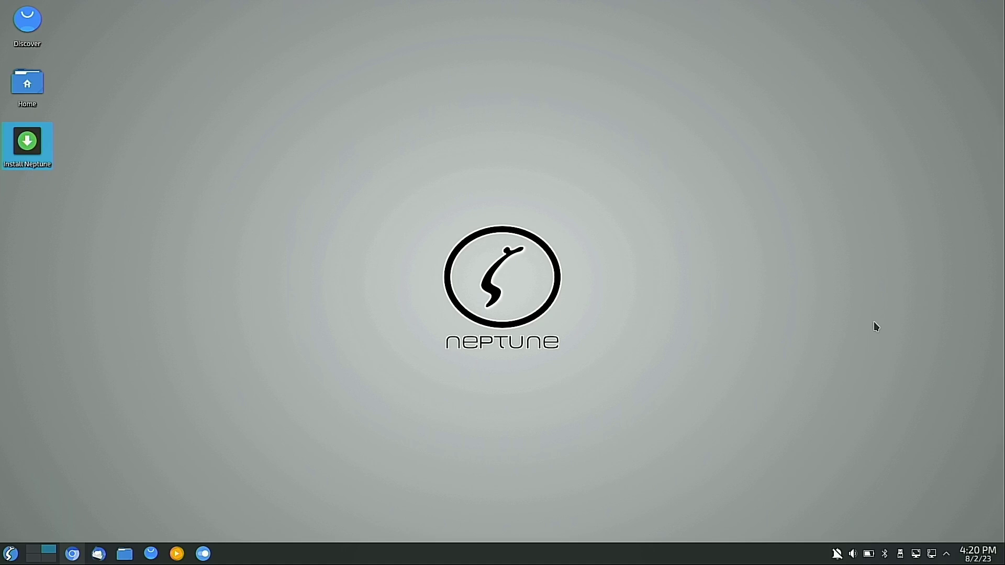
Step: Search the installed applications for "per" and launch Persistent-Creator
key(super)
text(per)
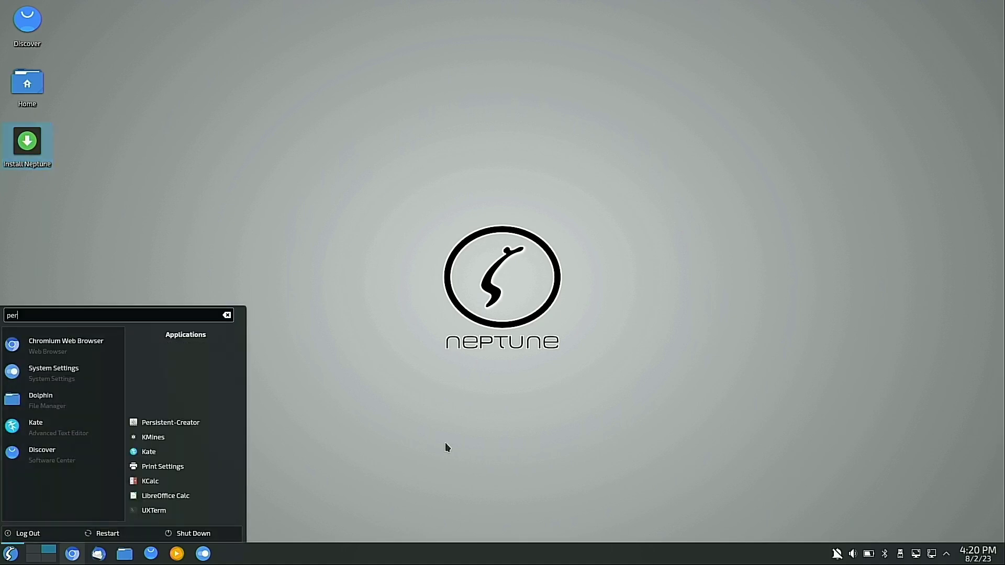
click(192, 424)
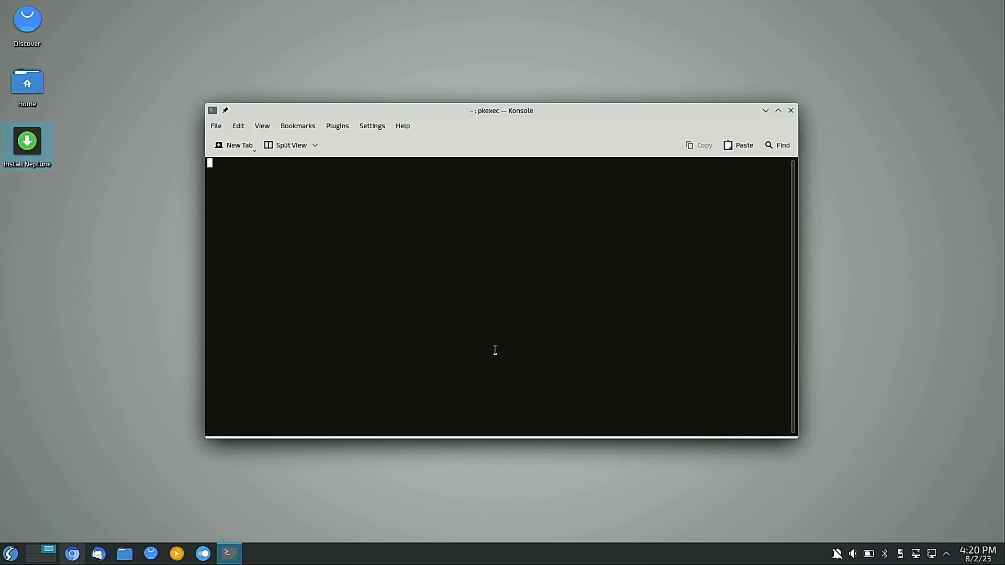
Step: Choose the second /dev/sdb USB-Disk entry in Persistent-Creator and confirm it
click(223, 130)
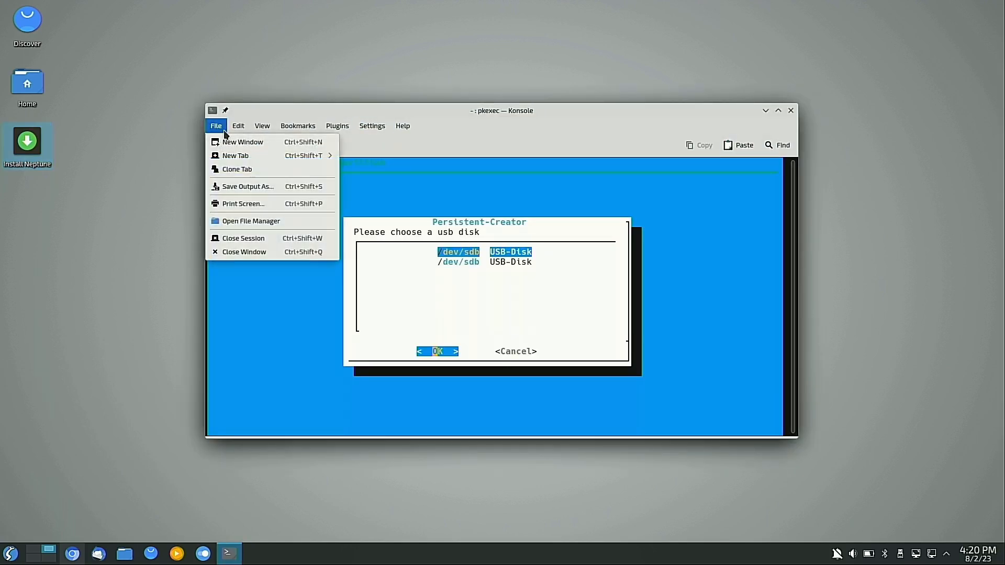
click(224, 131)
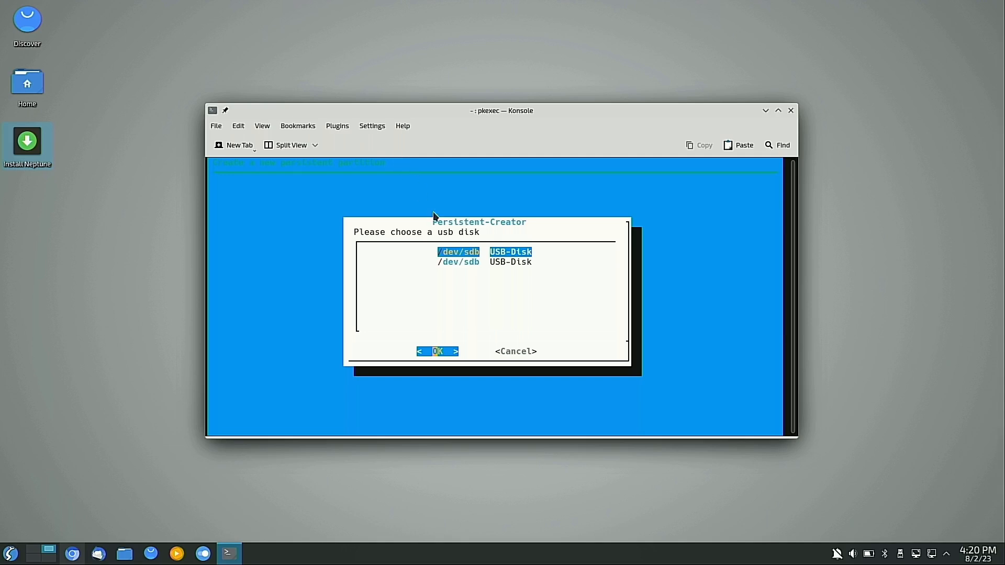
key(Down)
key(Up)
key(Down)
key(Up)
key(Down)
key(Up)
key(Down)
key(Up)
key(Down)
key(Up)
key(Down)
key(Up)
key(Down)
key(Up)
key(Down)
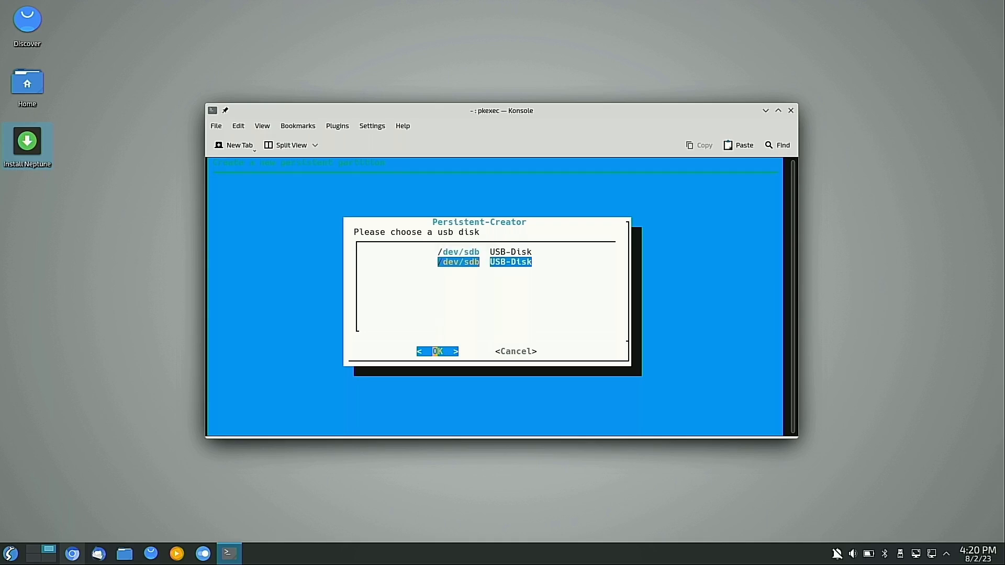
click(428, 355)
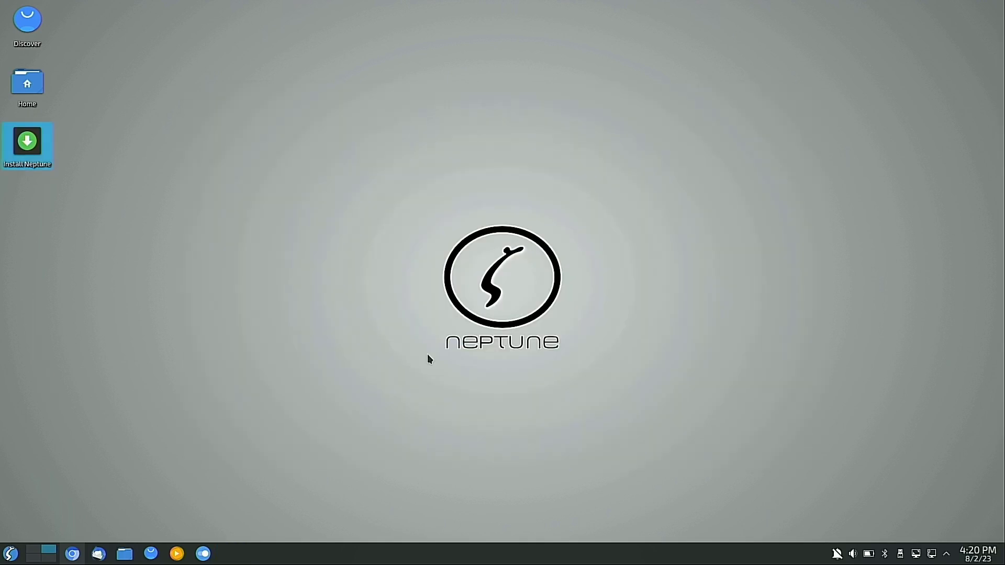
Step: Launch KDE Partition Manager, inspect the properties of partition /dev/sdb3 on the USB 2.0 FD device, and close the program
key(super)
text(p)
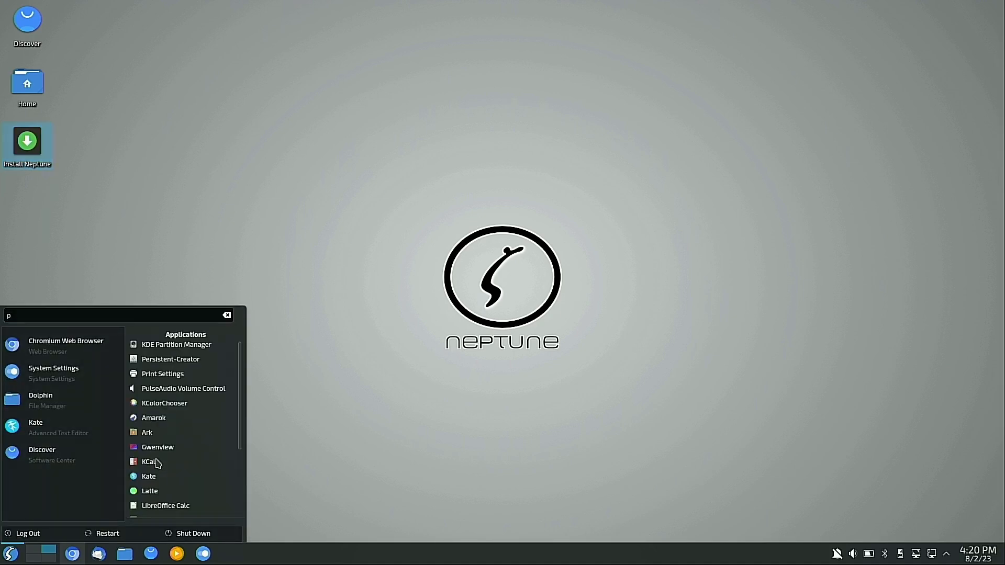
click(177, 346)
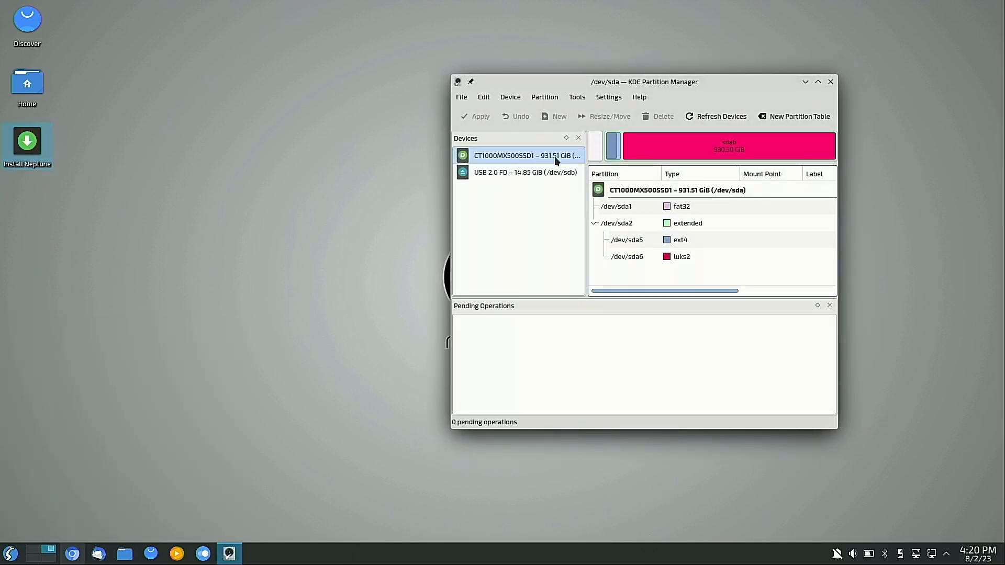
click(505, 173)
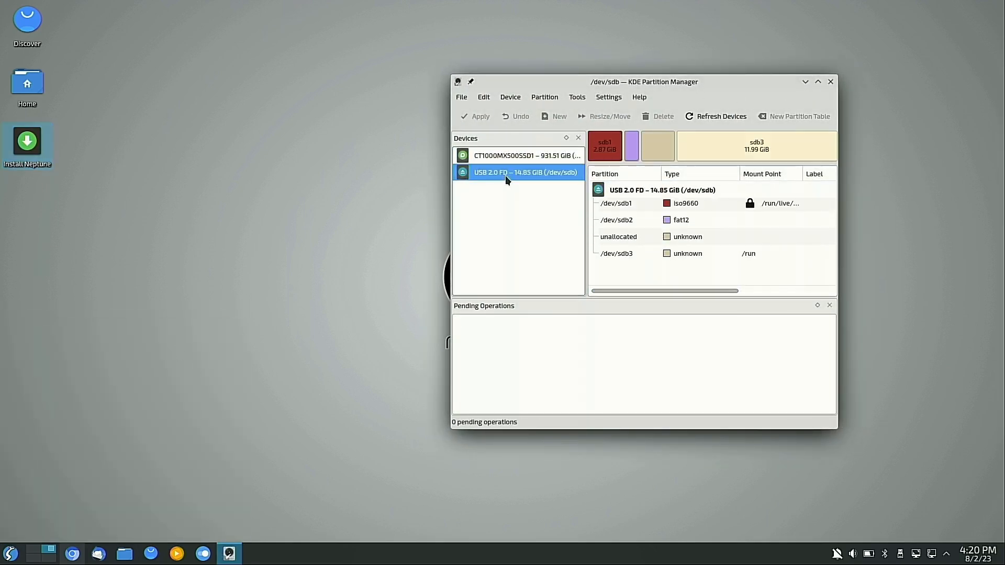
click(785, 140)
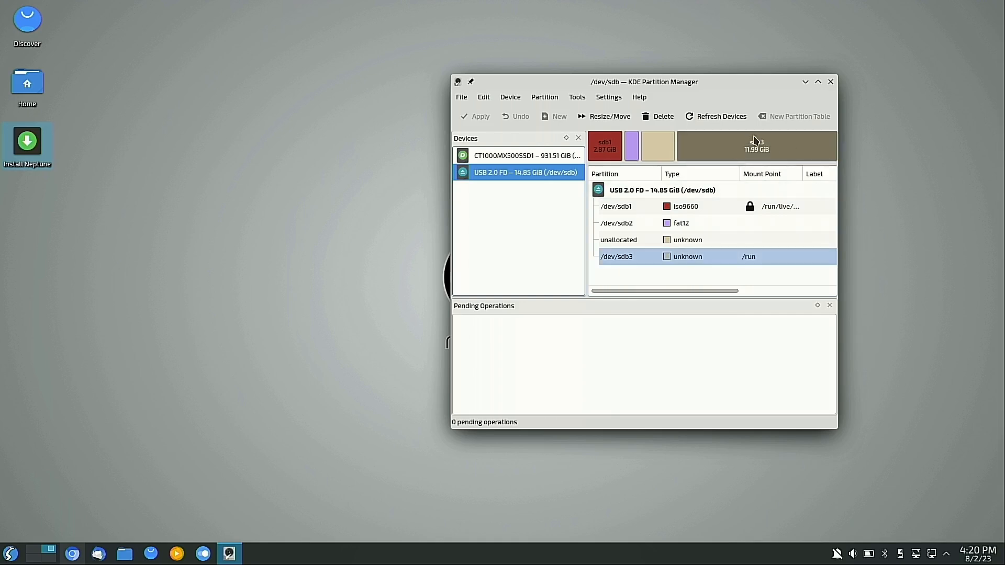
click(667, 257)
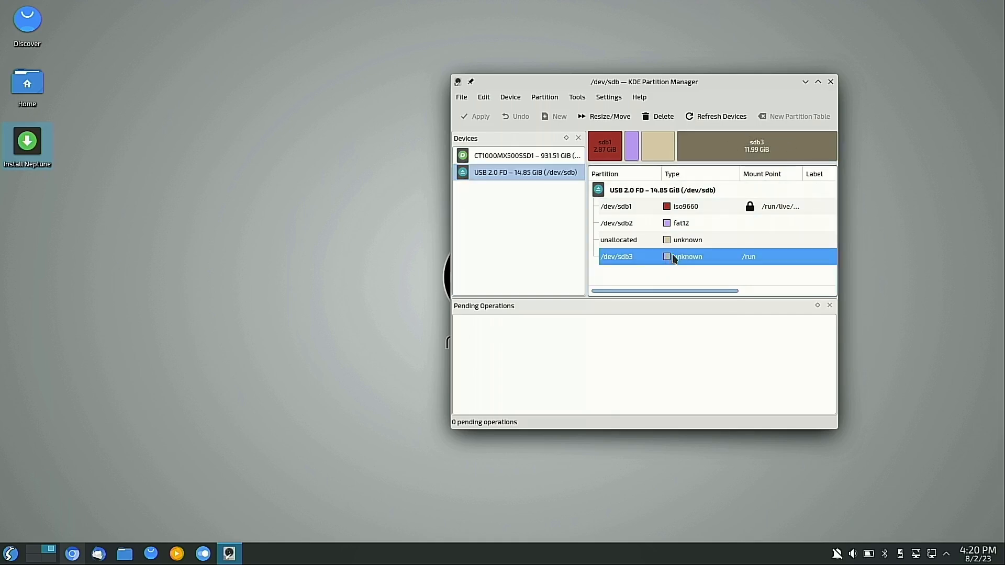
double_click(754, 146)
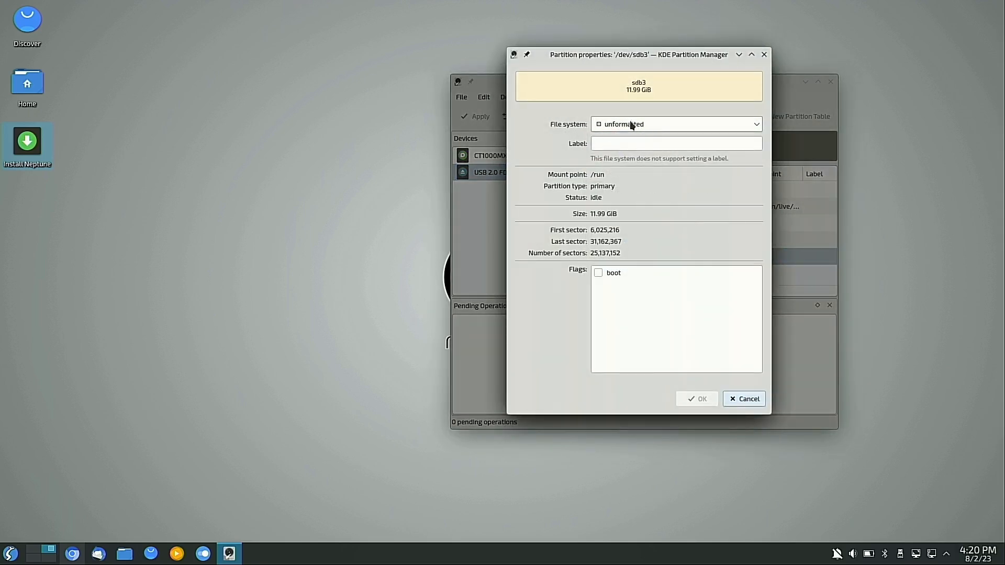
click(764, 55)
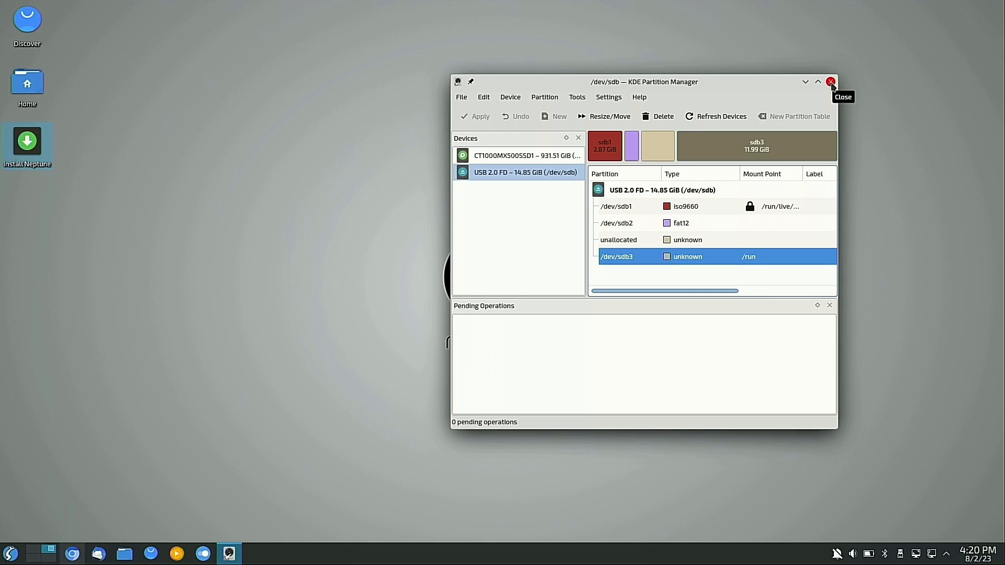
click(830, 83)
Step: Create a folder on the desktop with the default name New Folder
click(237, 248)
right_click(234, 244)
mouse_move(328, 281)
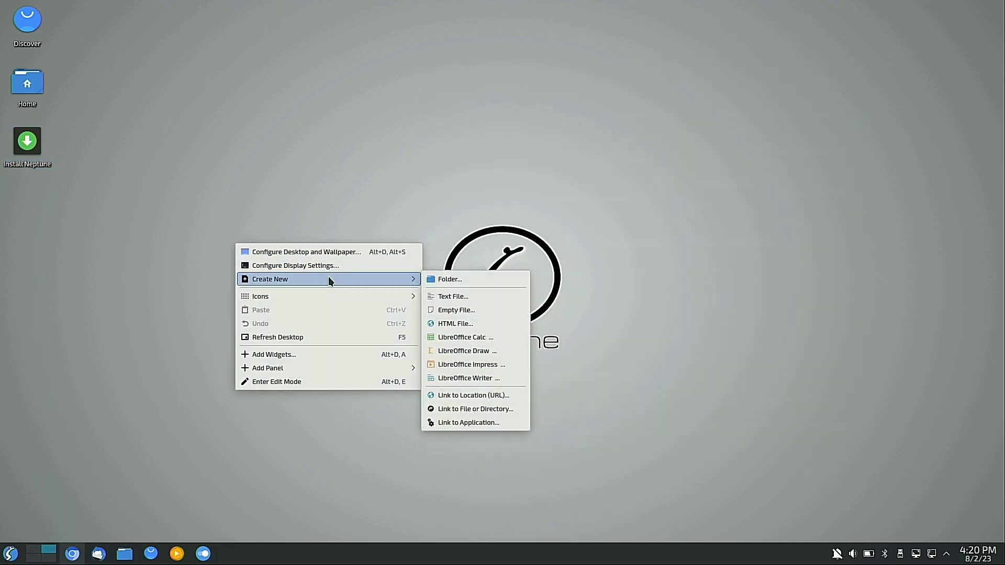
click(457, 280)
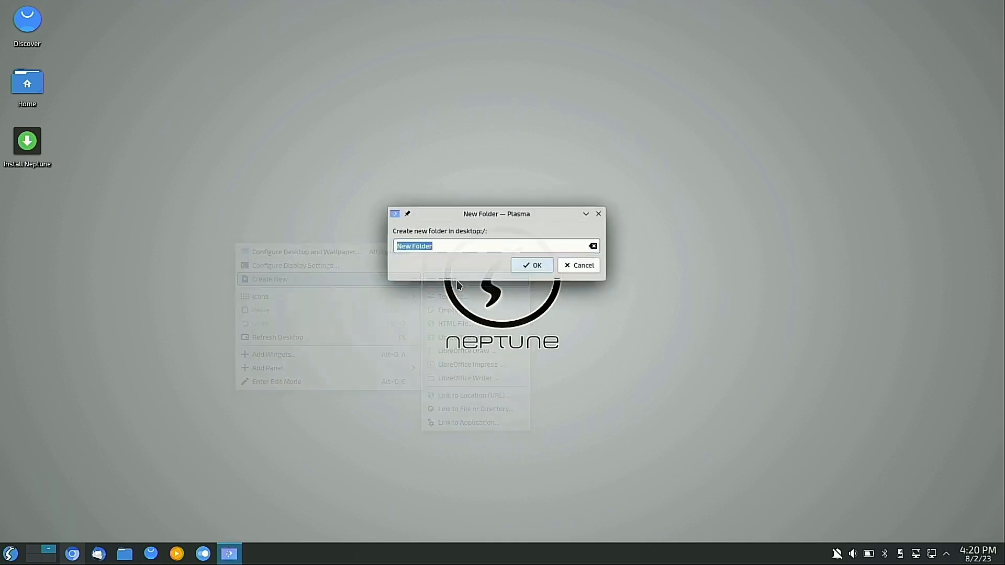
click(544, 266)
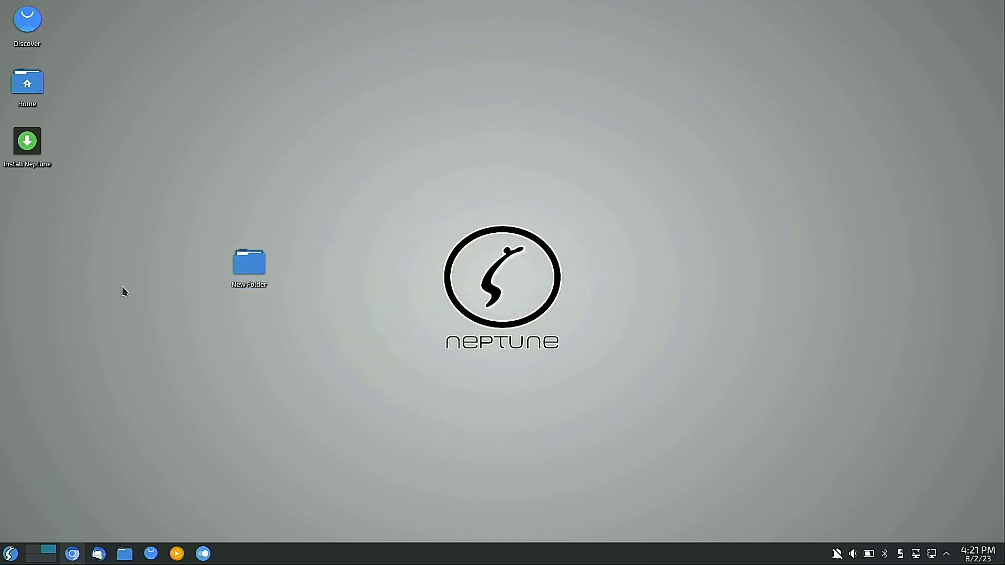
Step: Search the applications for "per", launch Persistent-Creator, and confirm the first /dev/sdb USB-Disk entry
click(10, 554)
text(per)
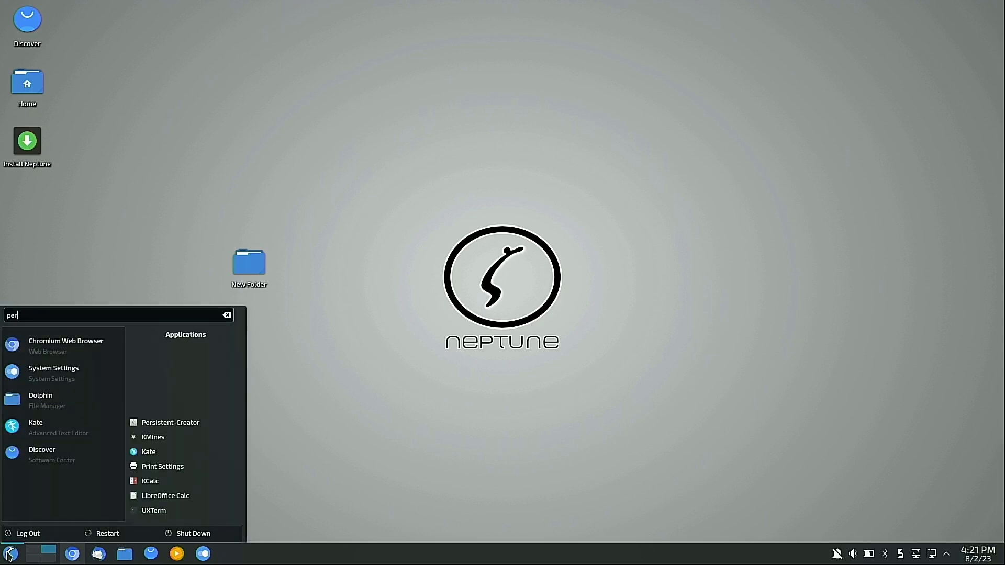
click(167, 424)
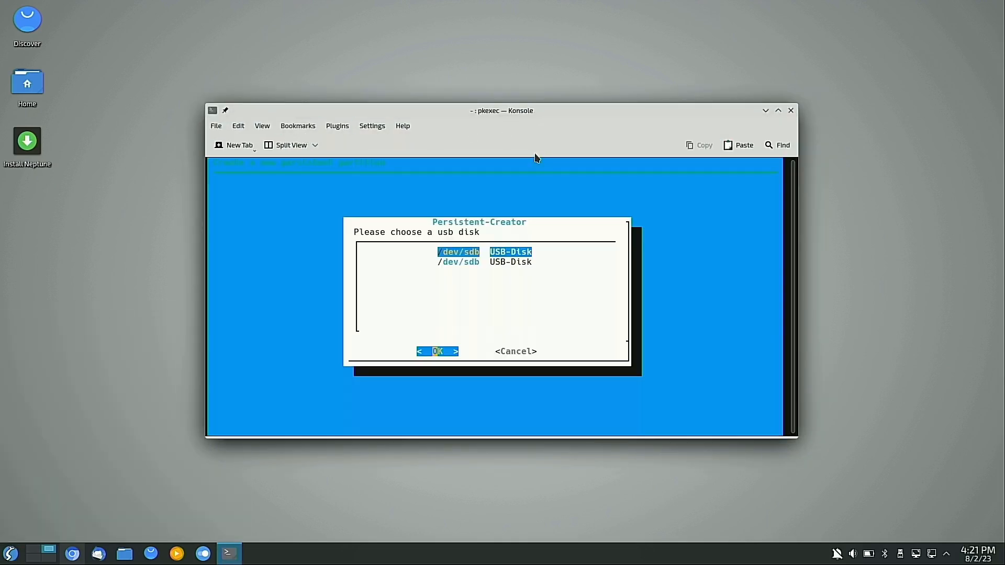
key(Return)
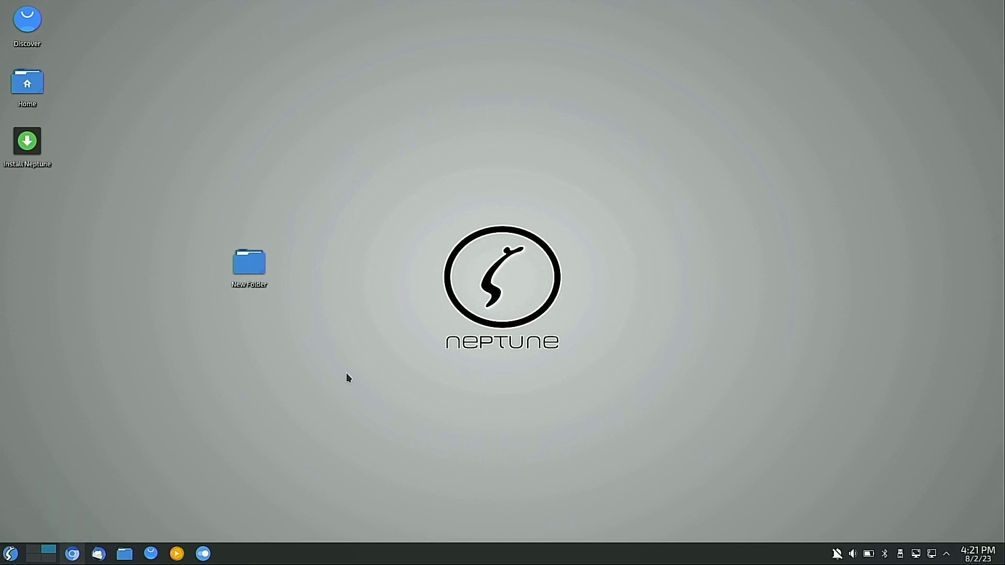
Step: Restart the live system and close the Display Configuration window after the reboot
click(12, 553)
mouse_move(192, 519)
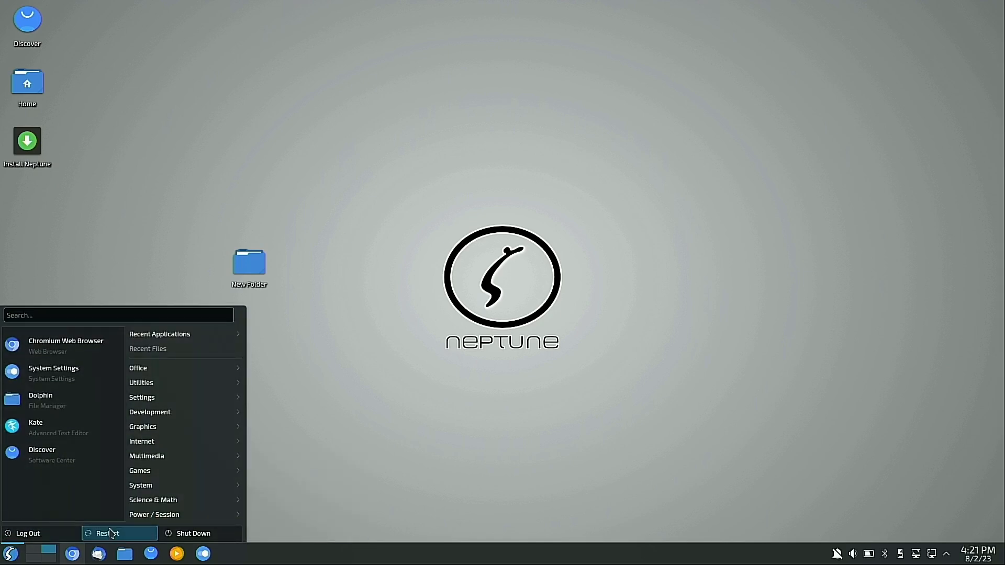
click(119, 534)
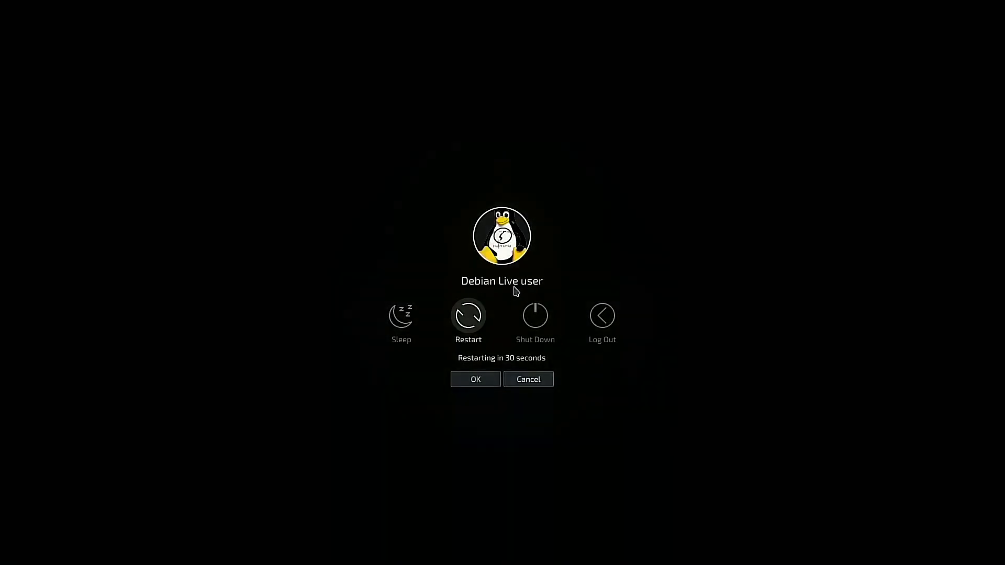
click(469, 375)
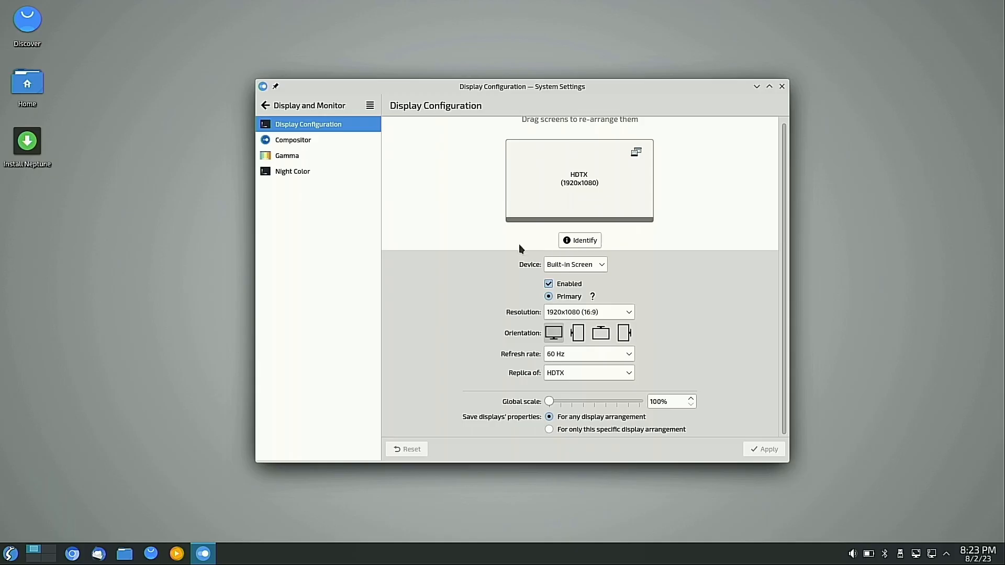
click(617, 305)
click(781, 87)
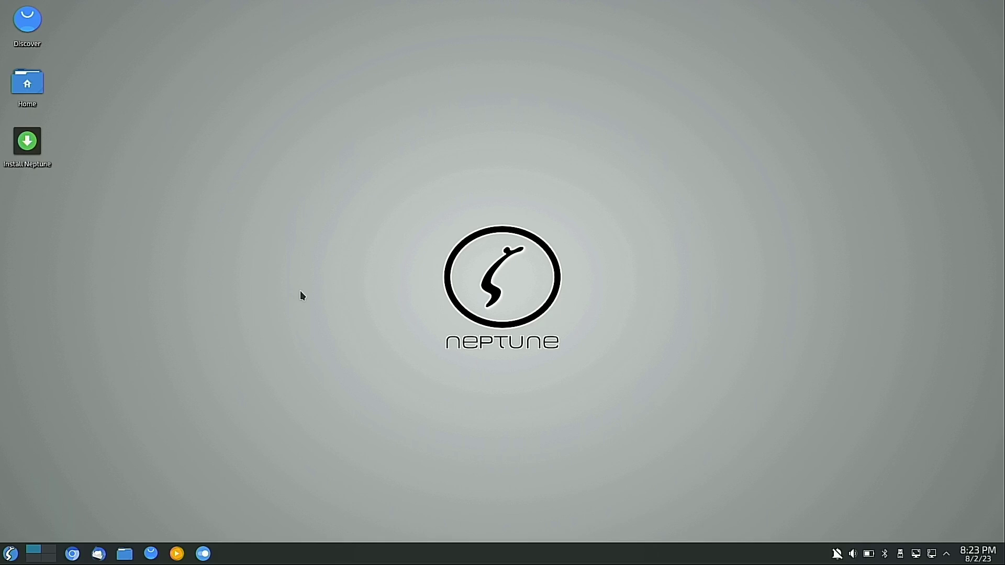
Step: Open the Chromium browser, read through the Neptune start page, and open the About Neptune page
click(73, 554)
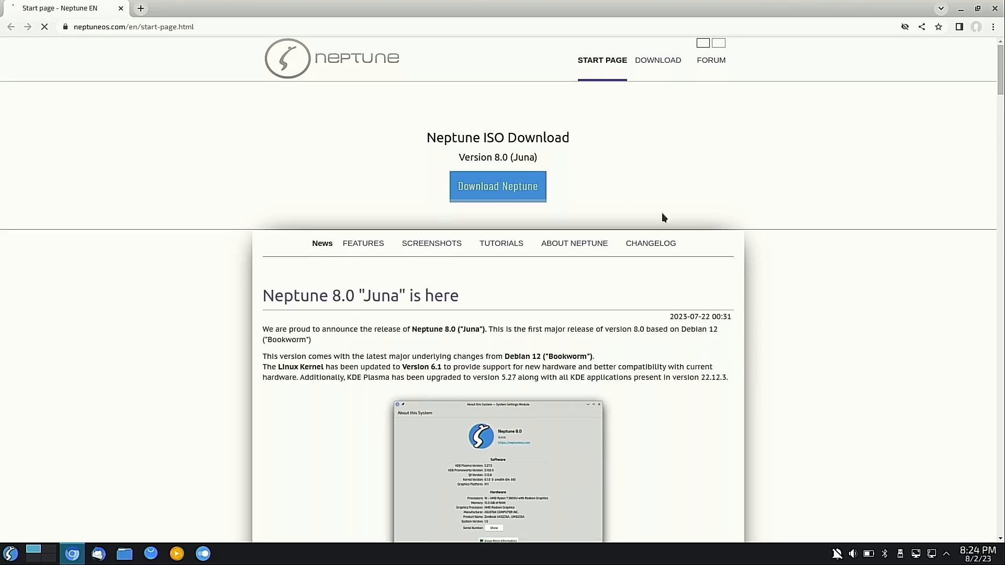
scroll(786, 244, down, 2)
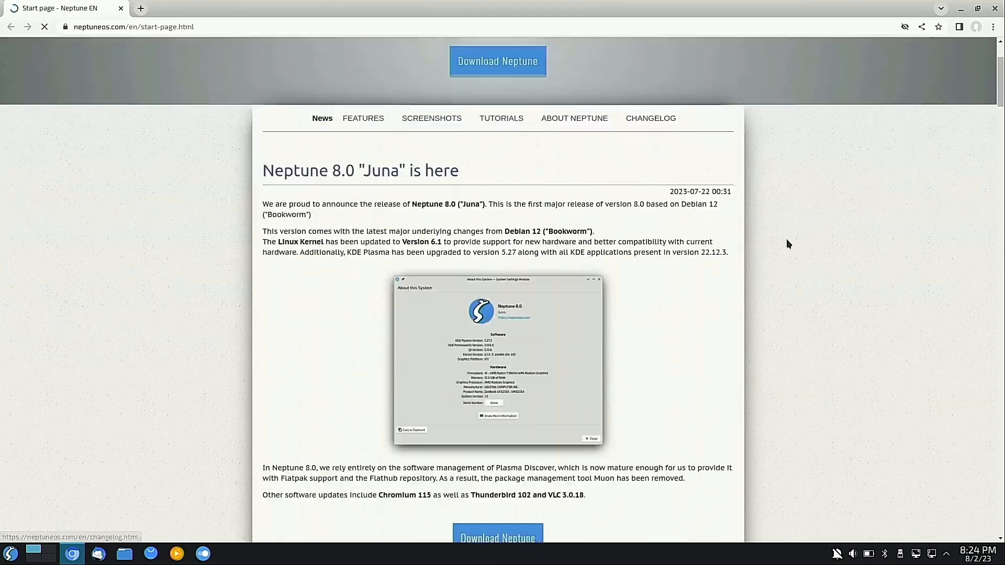
scroll(788, 244, down, 20)
scroll(788, 244, up, 20)
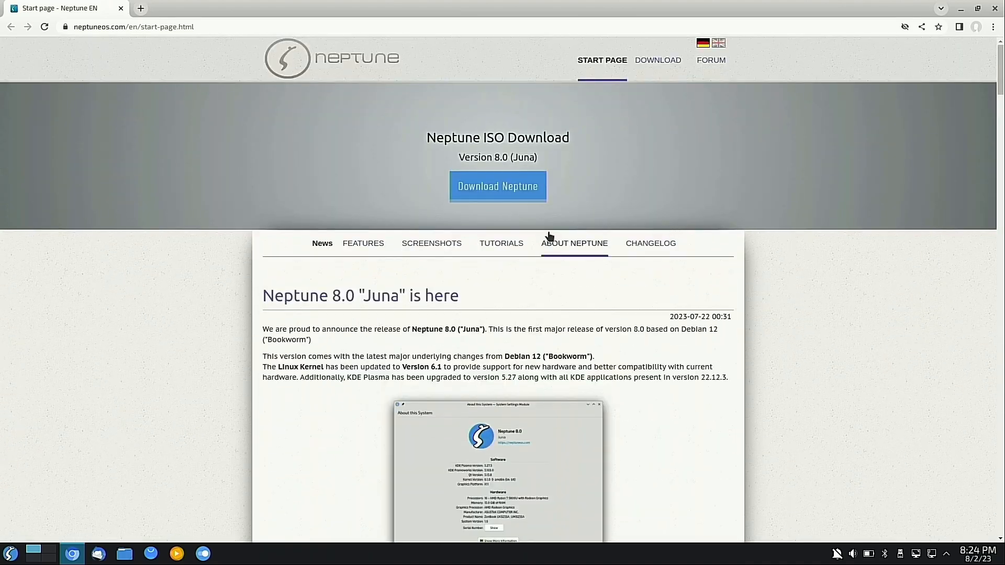
click(550, 241)
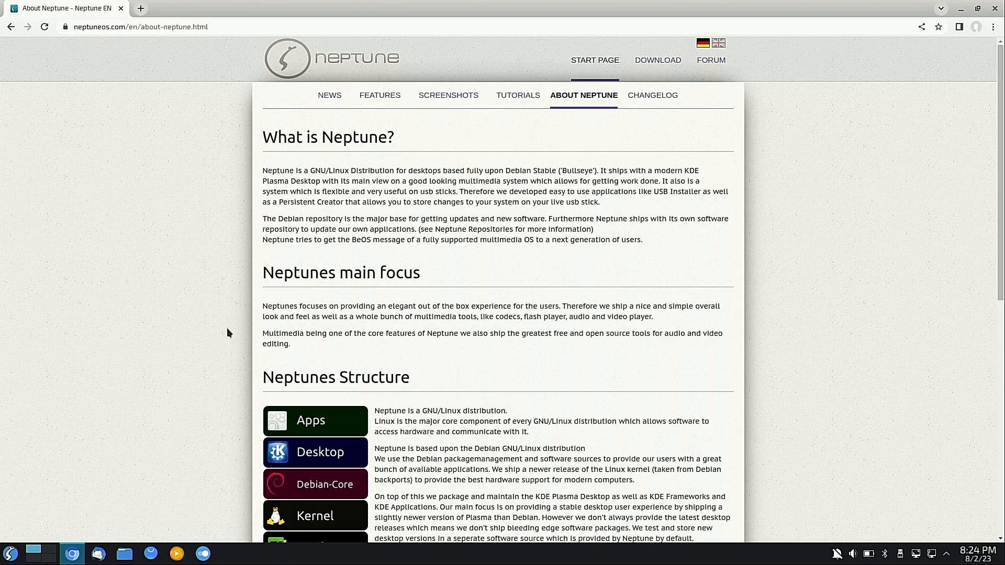
Step: Launch both Persistent-Creator and KDE Partition Manager through application searches for "per" and "p"
click(10, 553)
text(per)
click(191, 423)
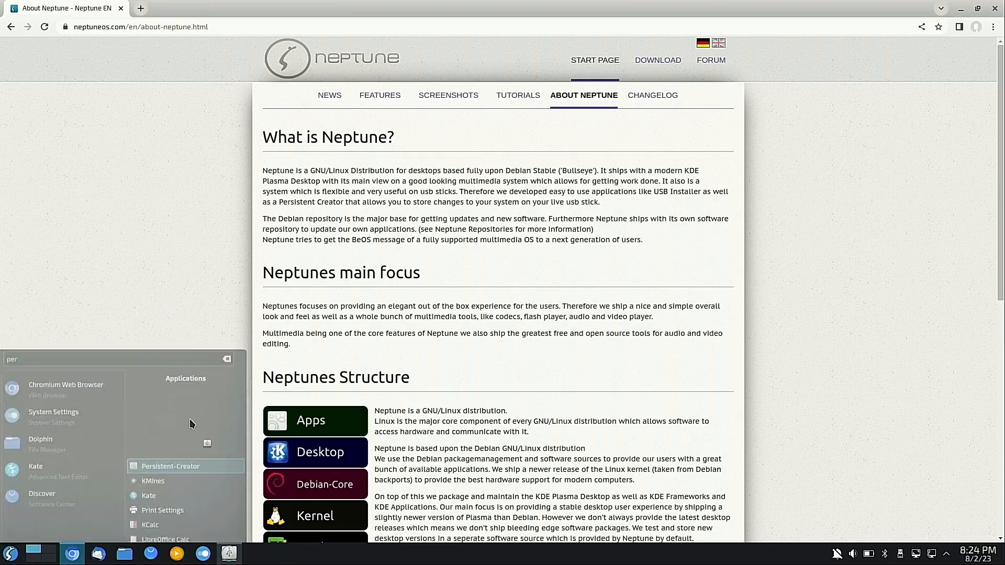
key(super)
text(p)
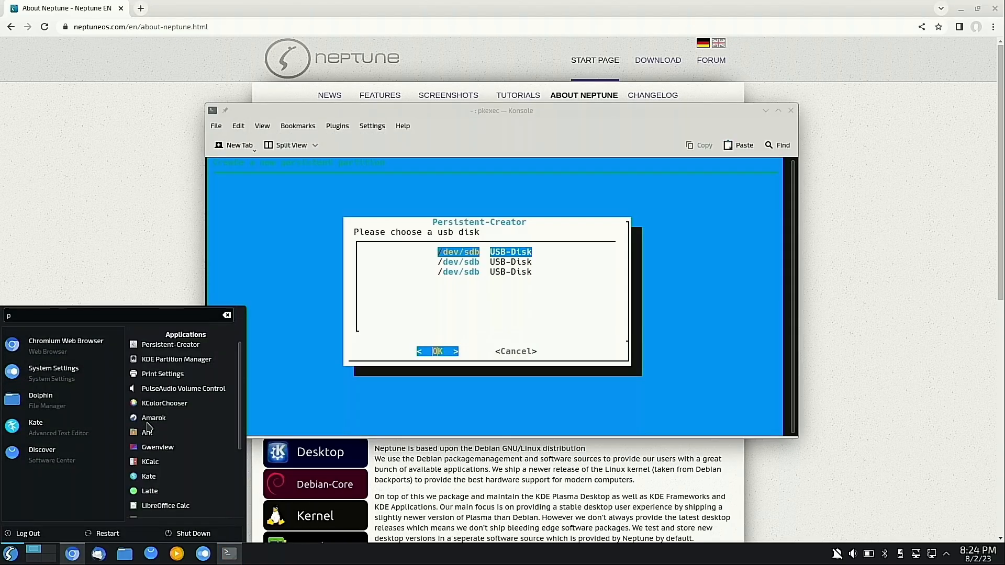
click(181, 360)
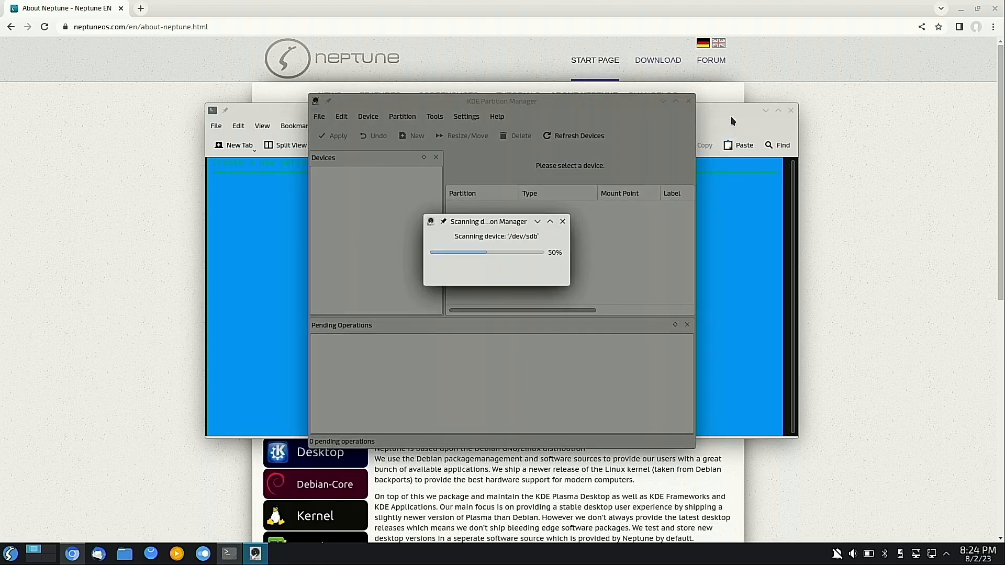
Step: Confirm the third /dev/sdb USB-Disk entry in Persistent-Creator, then check the USB 2.0 FD partitions in KDE Partition Manager and close it
click(717, 198)
click(492, 263)
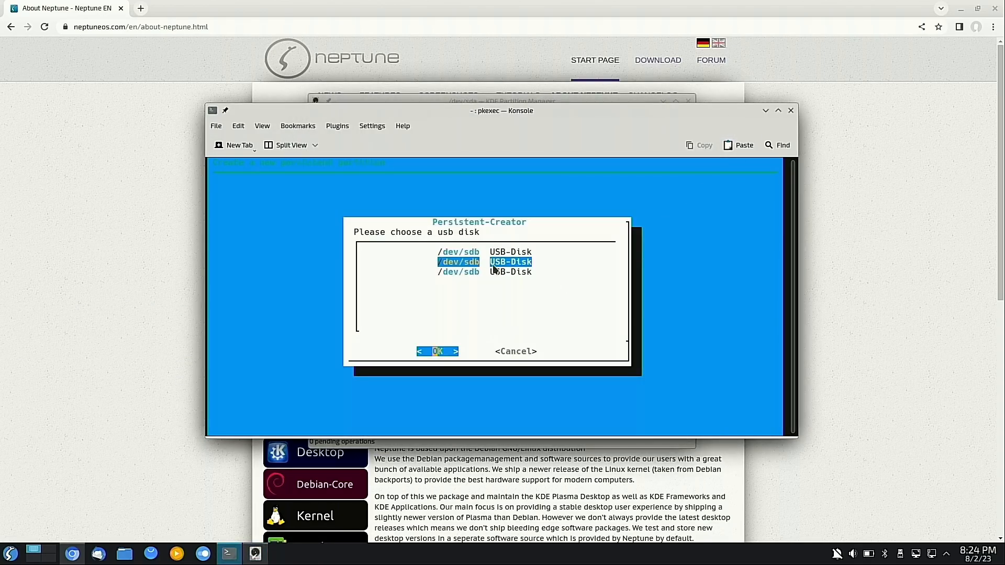
click(498, 272)
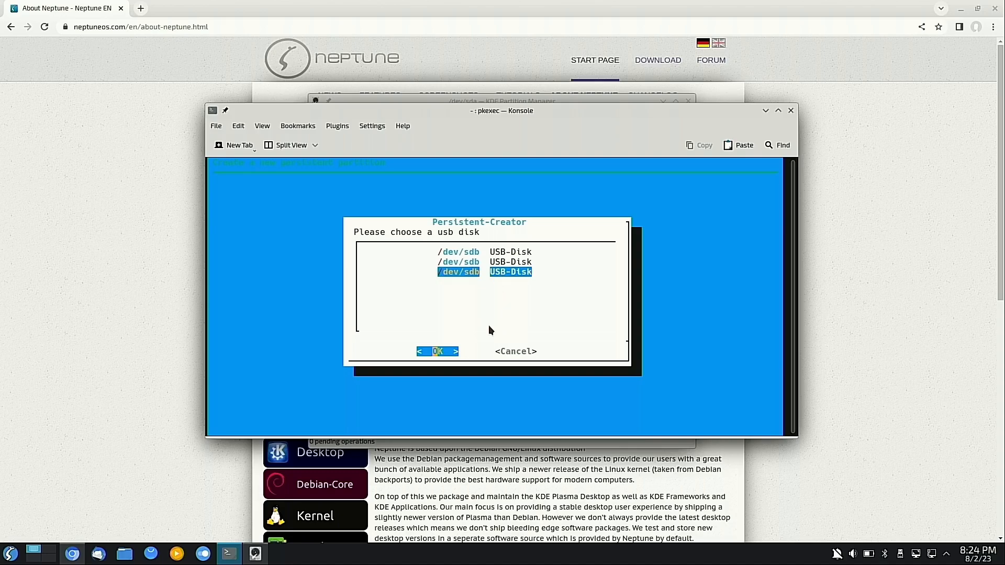
click(439, 352)
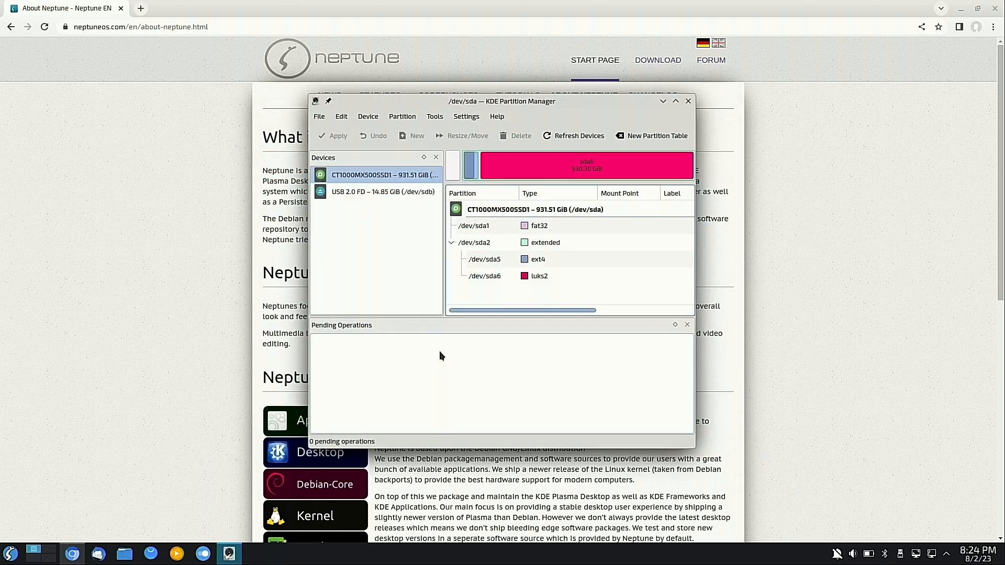
click(368, 193)
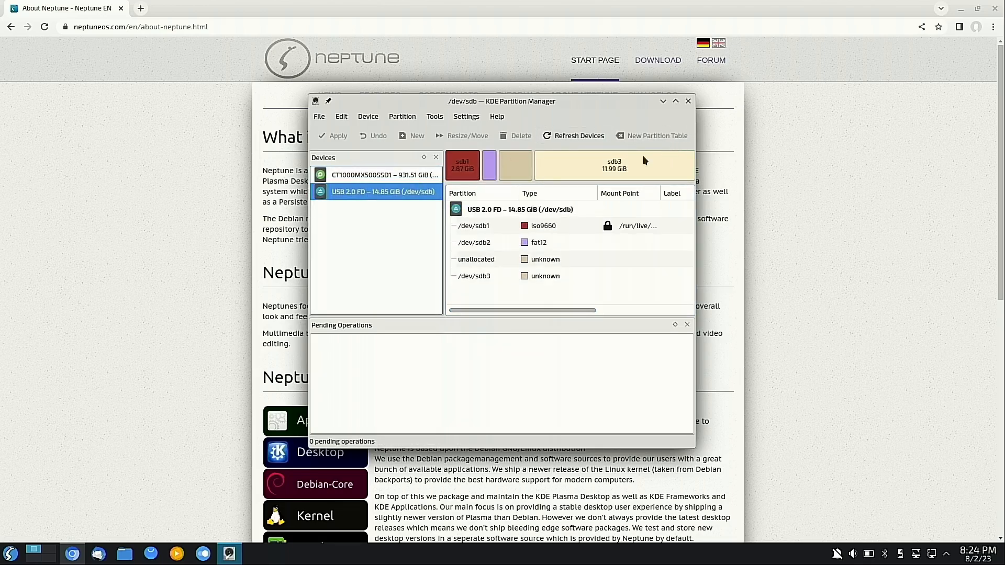
click(685, 104)
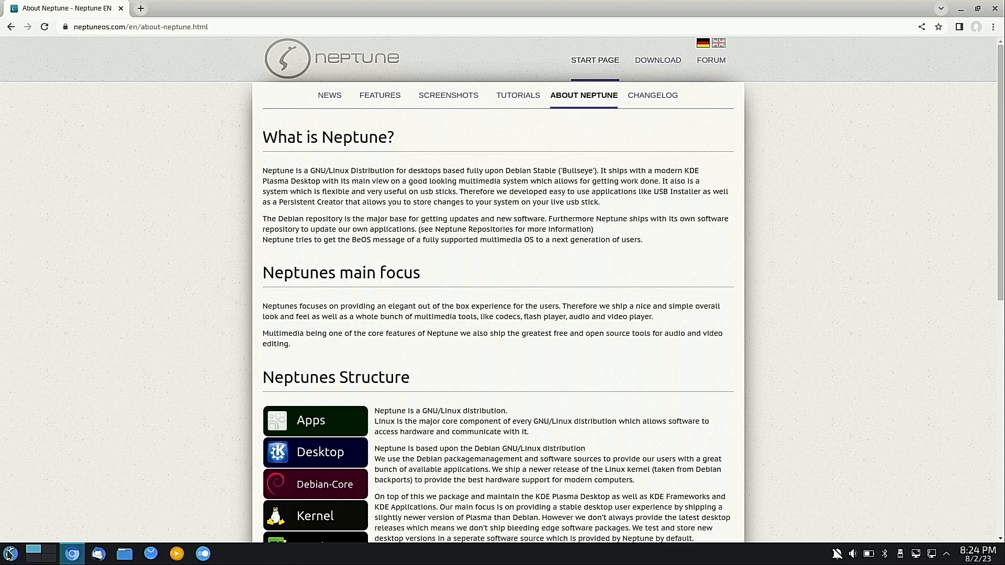
Step: Find KDE Partition Manager by searching for "part", open it, and examine the sdb1, sdb2, unallocated and sdb3 areas of the USB 2.0 FD
click(9, 554)
text(part)
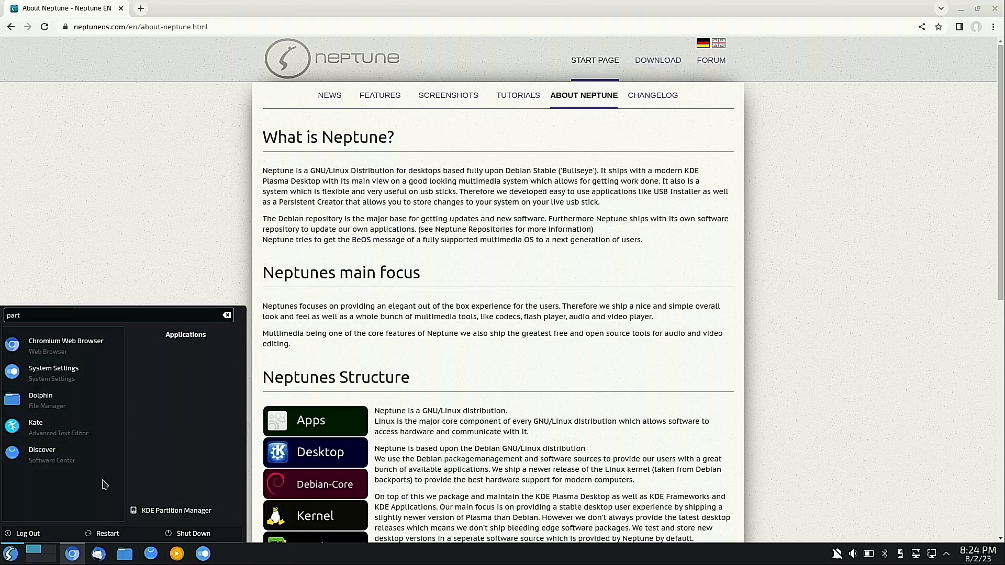
click(151, 513)
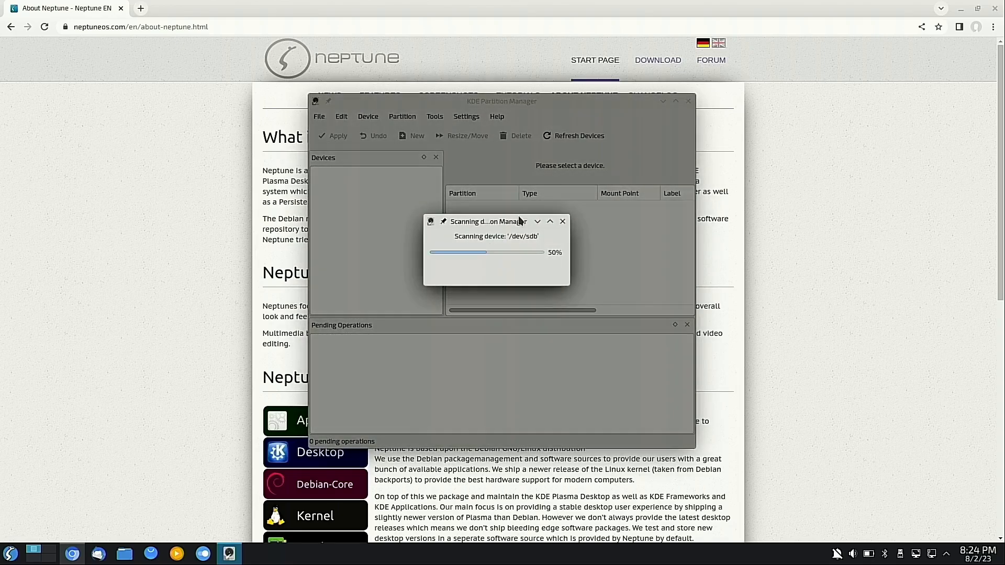
click(344, 194)
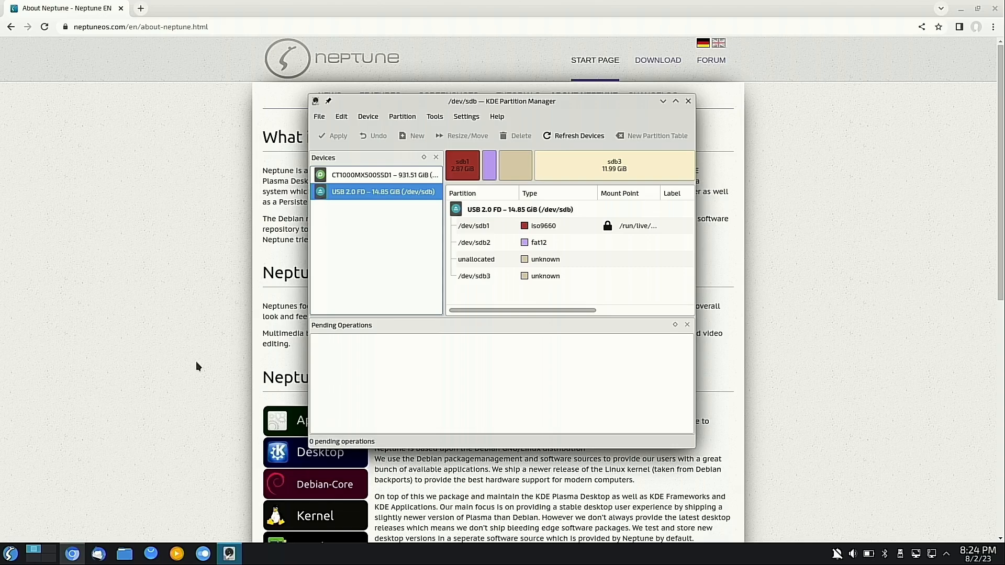
click(483, 241)
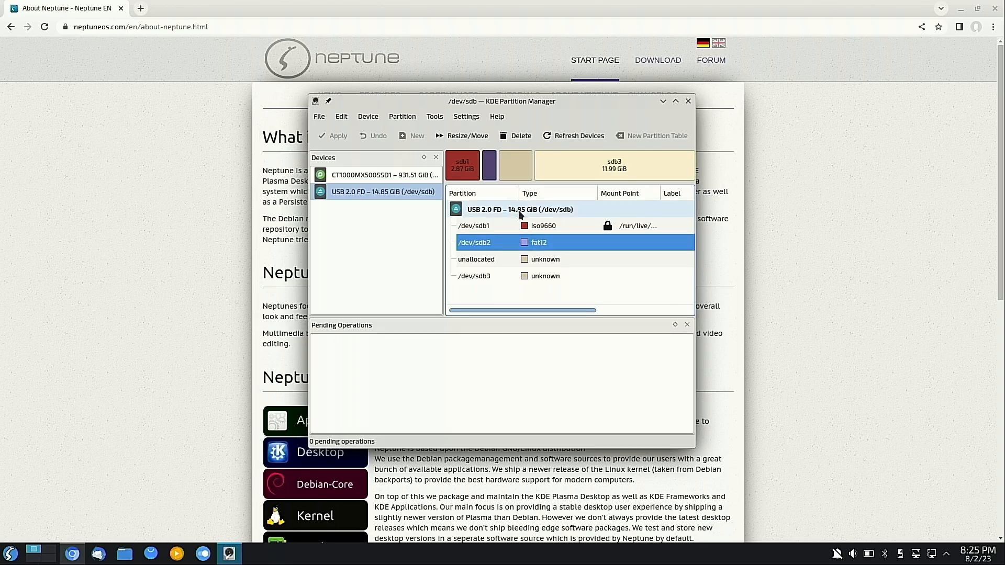
click(483, 227)
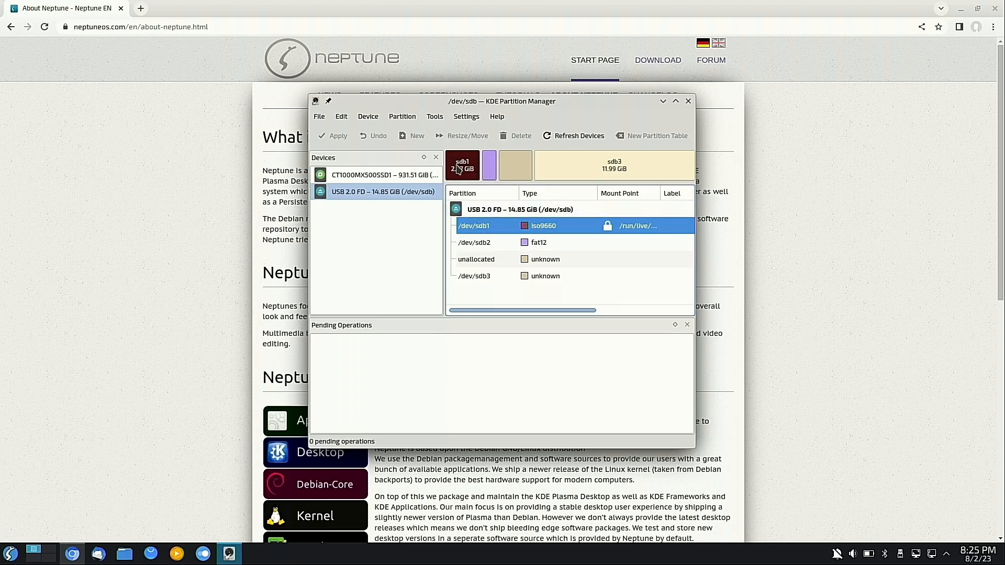
click(515, 165)
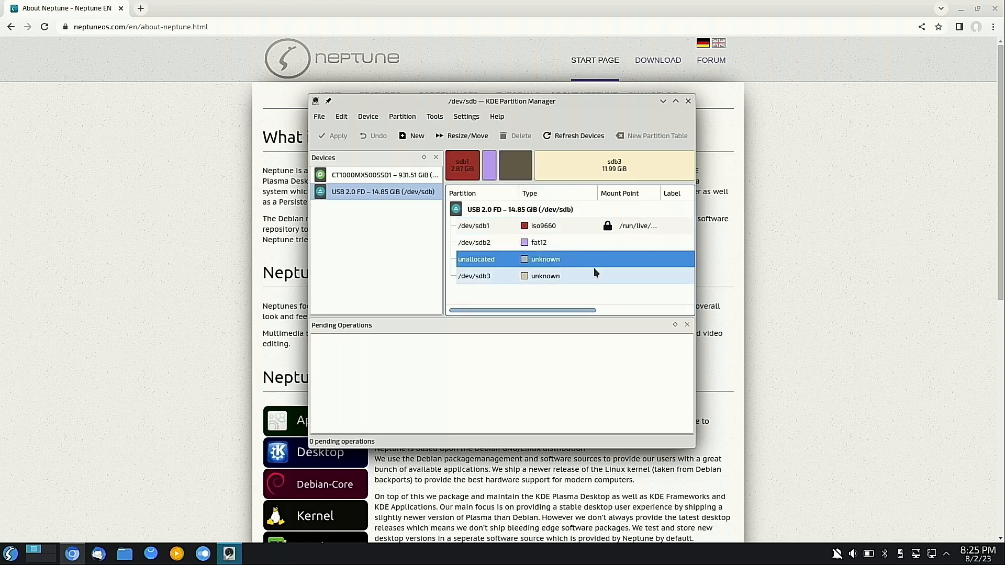
click(599, 160)
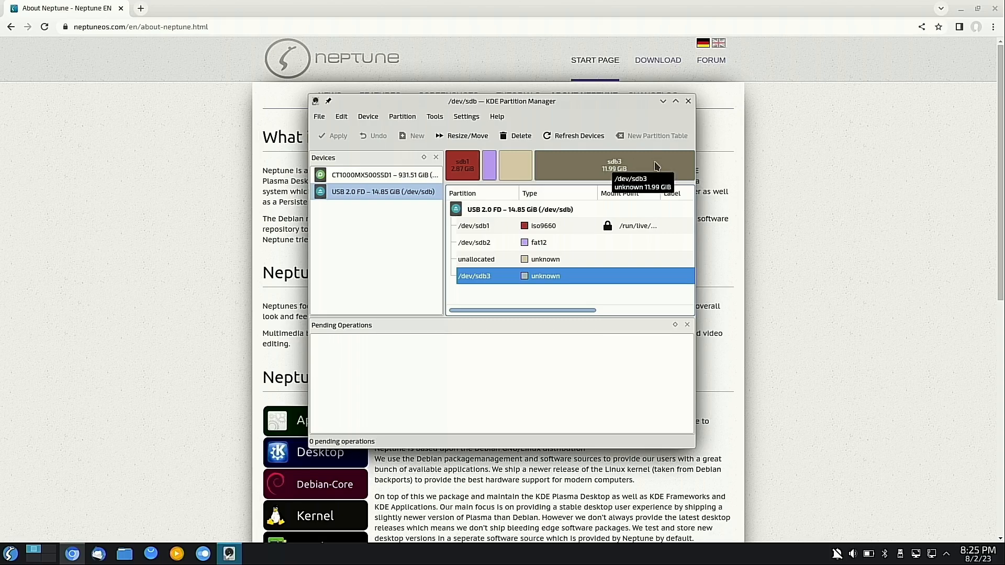
Step: Change the file system of the /dev/sdb3 partition to ext4 and apply the pending operation to the disk
double_click(585, 182)
click(570, 146)
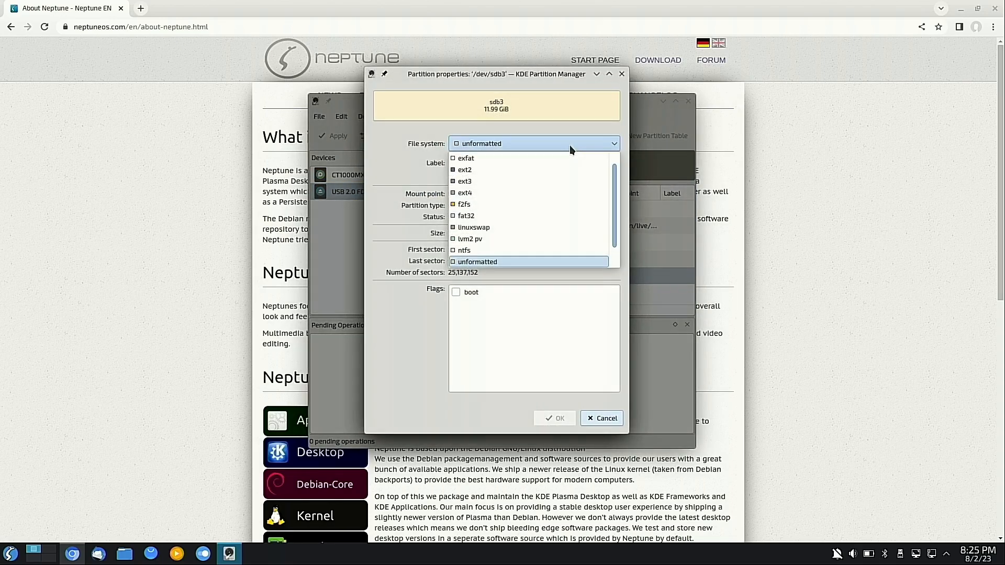
click(529, 192)
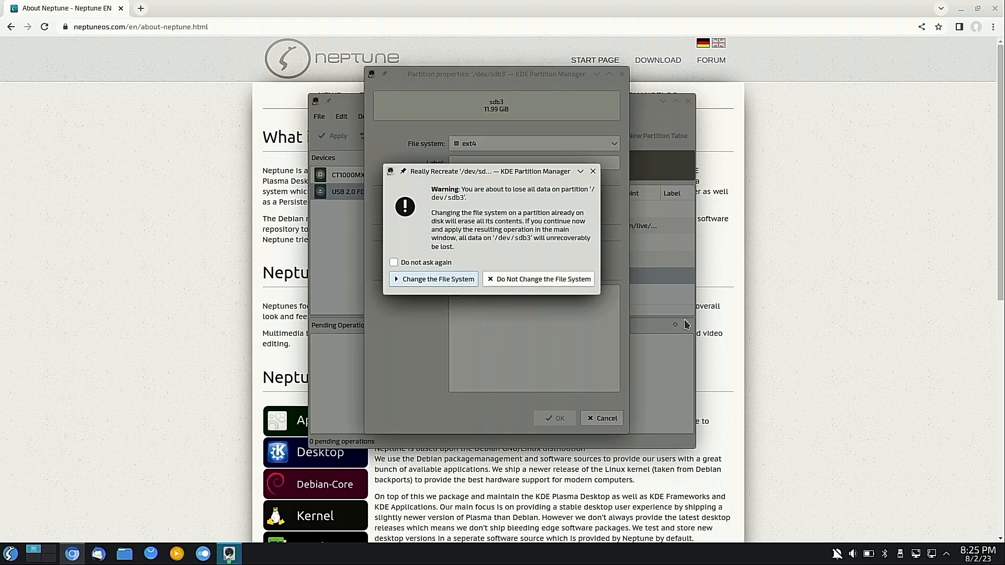
click(458, 278)
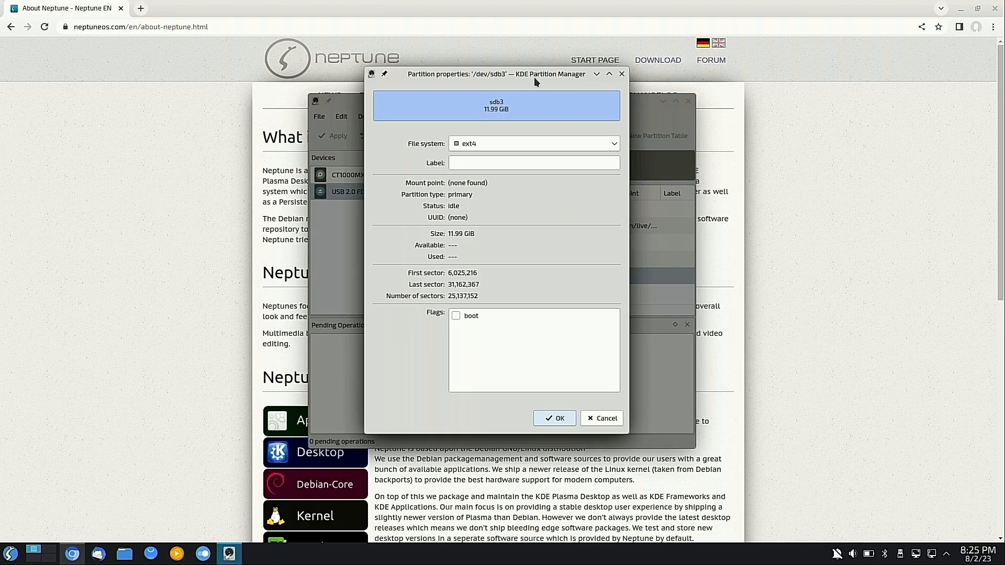
click(554, 419)
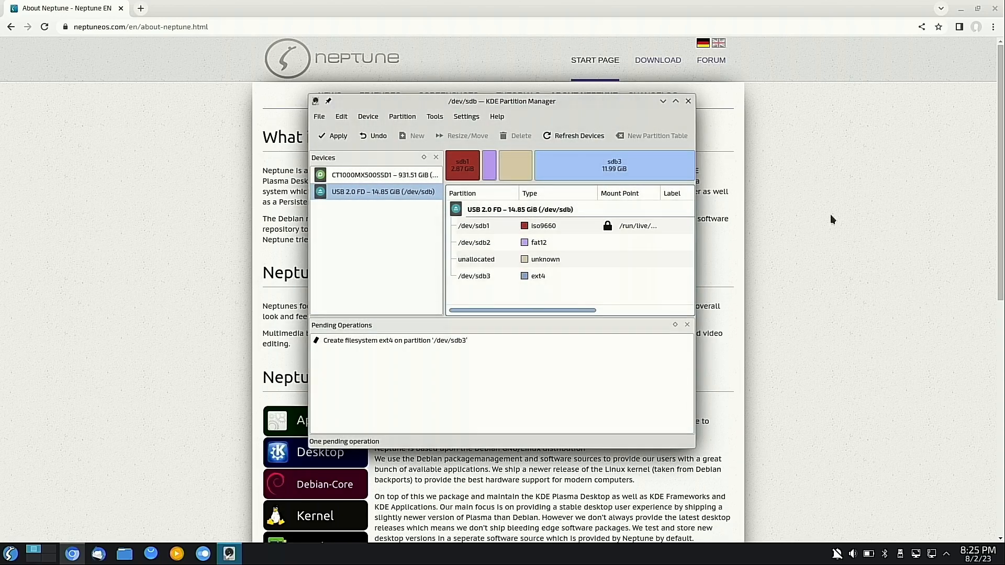
click(333, 136)
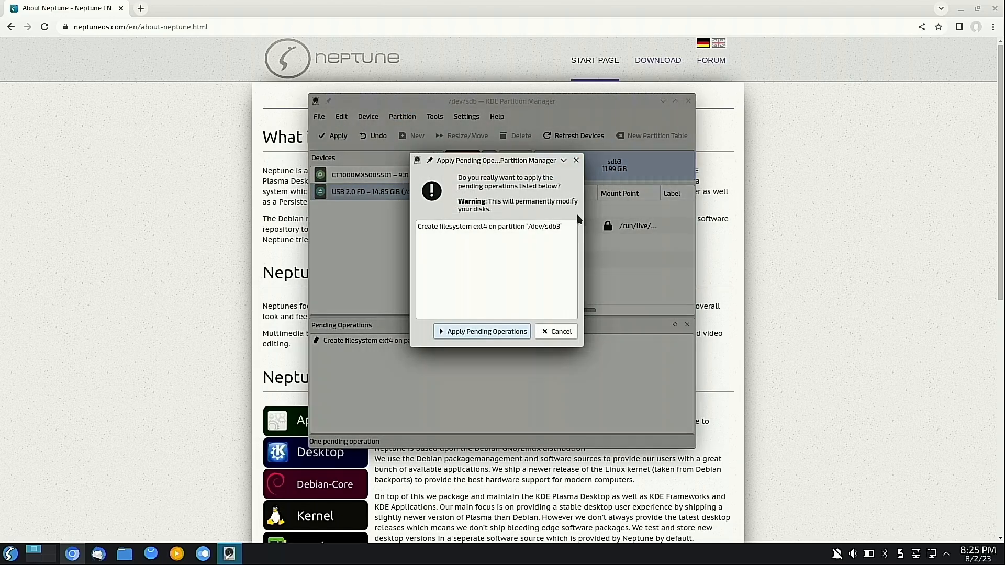
click(480, 332)
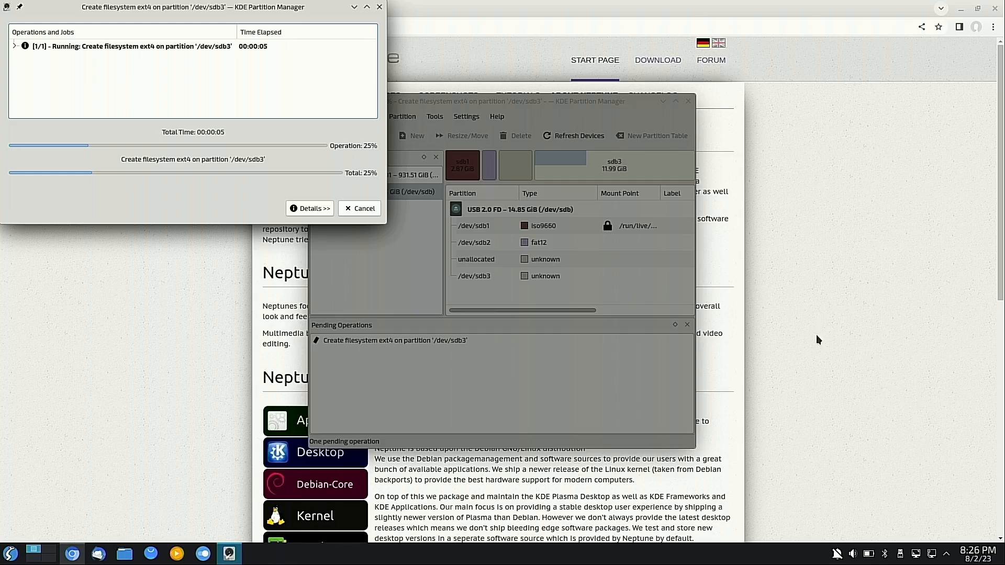
Step: Check the storage volumes in Disks & Devices, then bring the running partition operation back into view
click(900, 554)
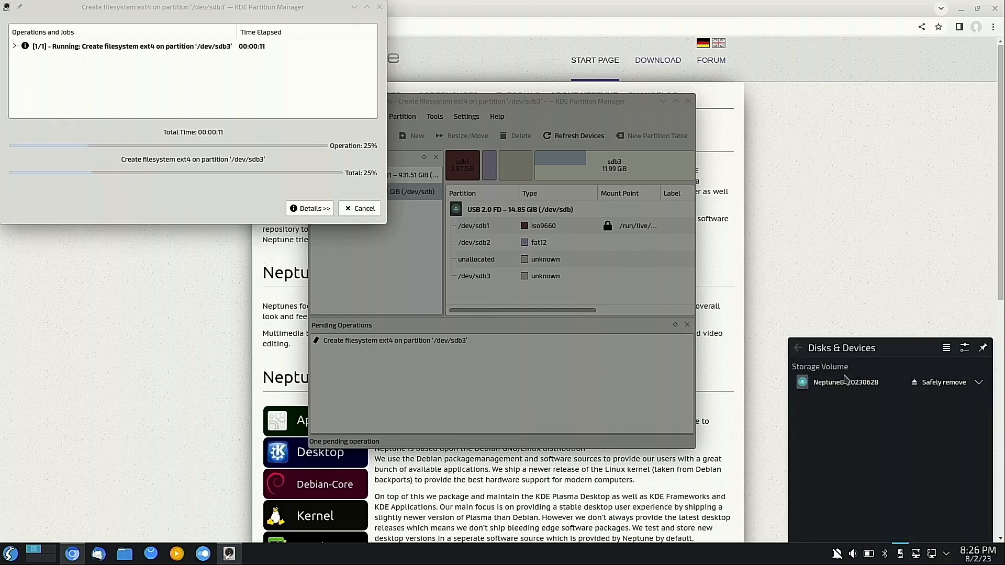
click(868, 293)
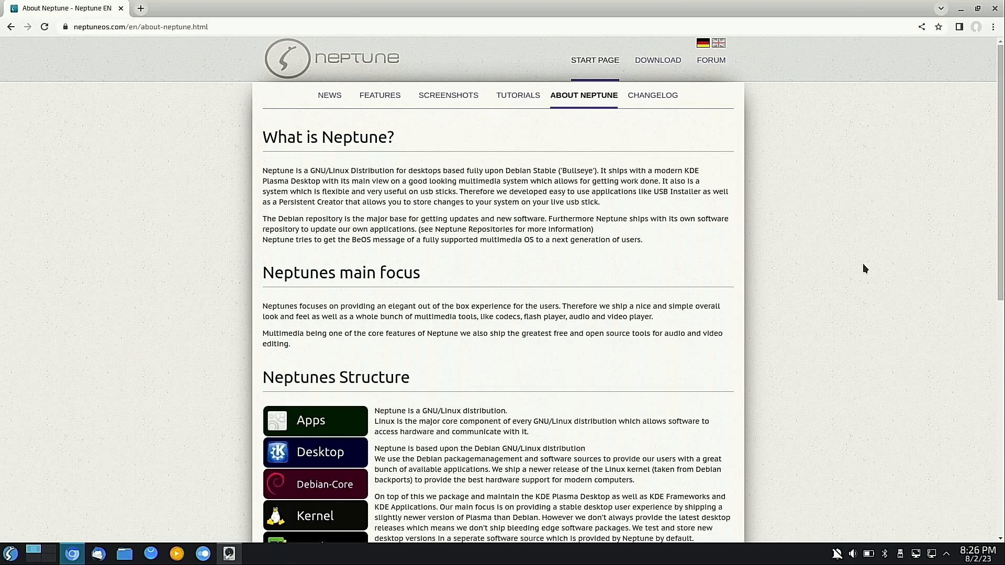
click(229, 554)
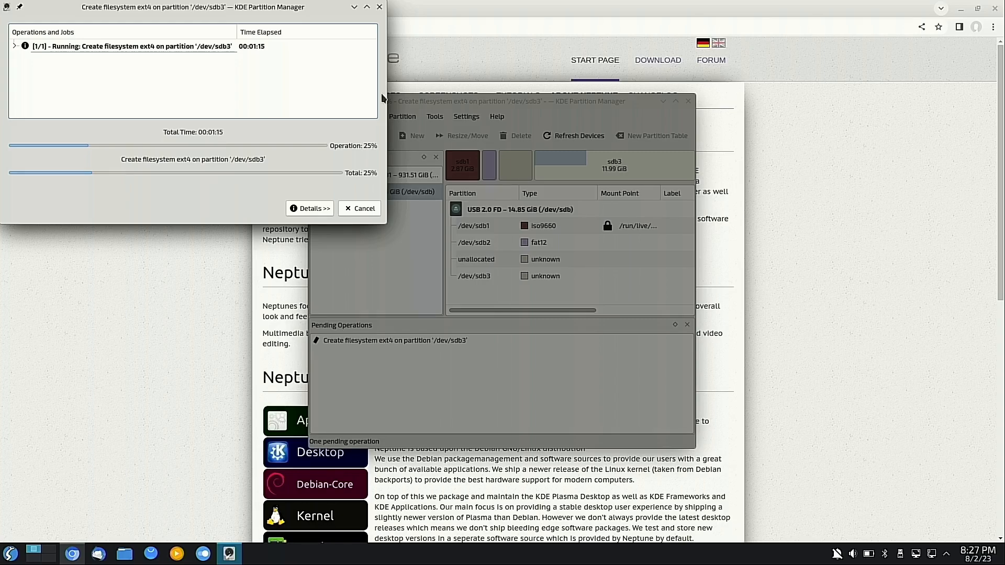
Step: Try to cancel the running ext4 creation on /dev/sdb3 and move its progress window off the partition overview
drag(282, 4, 812, 111)
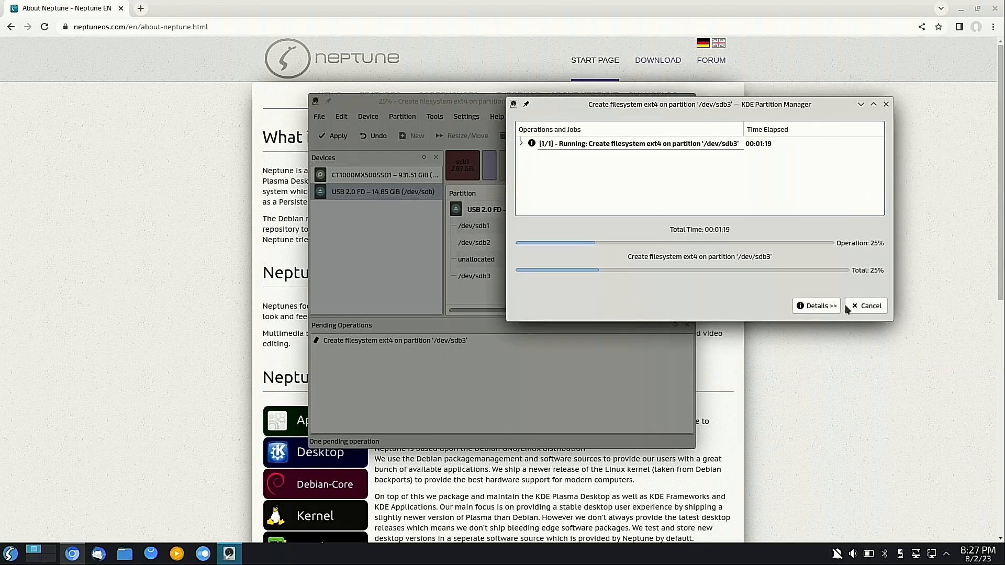
click(872, 309)
click(674, 212)
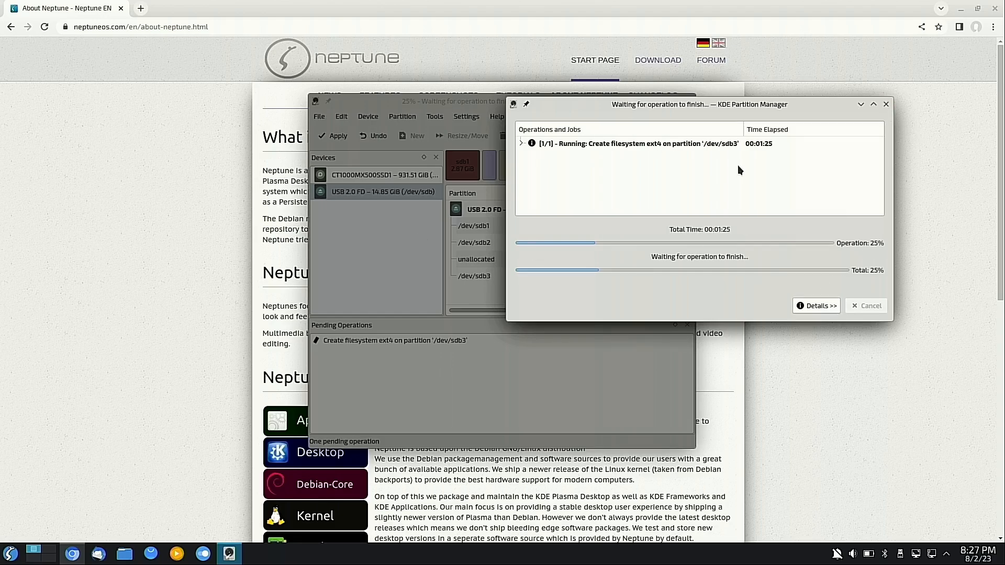
drag(769, 108, 519, 109)
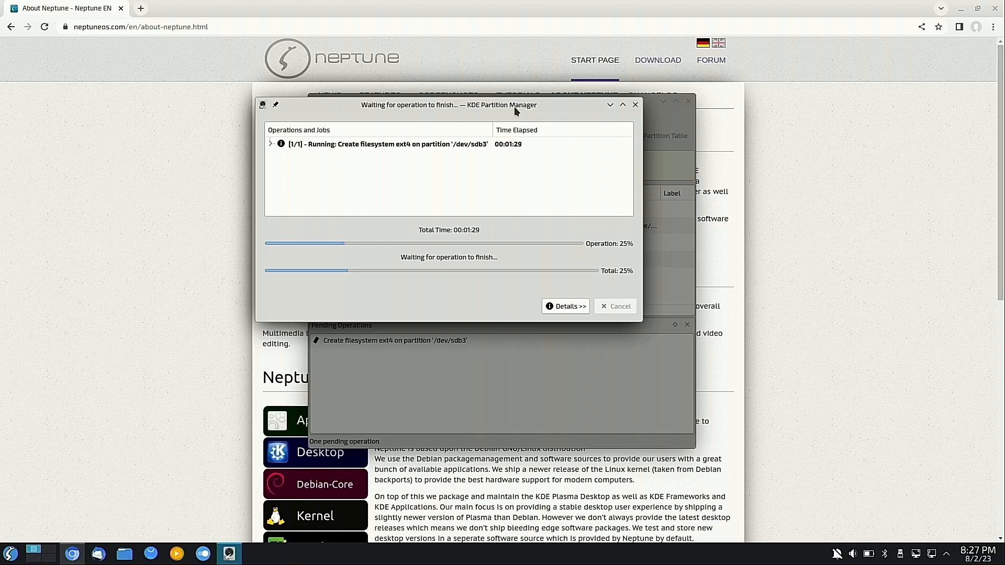
drag(524, 111, 812, 321)
Step: Open the Neptune website's Tutorials page in Chromium and browse the Neptune Videos YouTube playlist
click(611, 93)
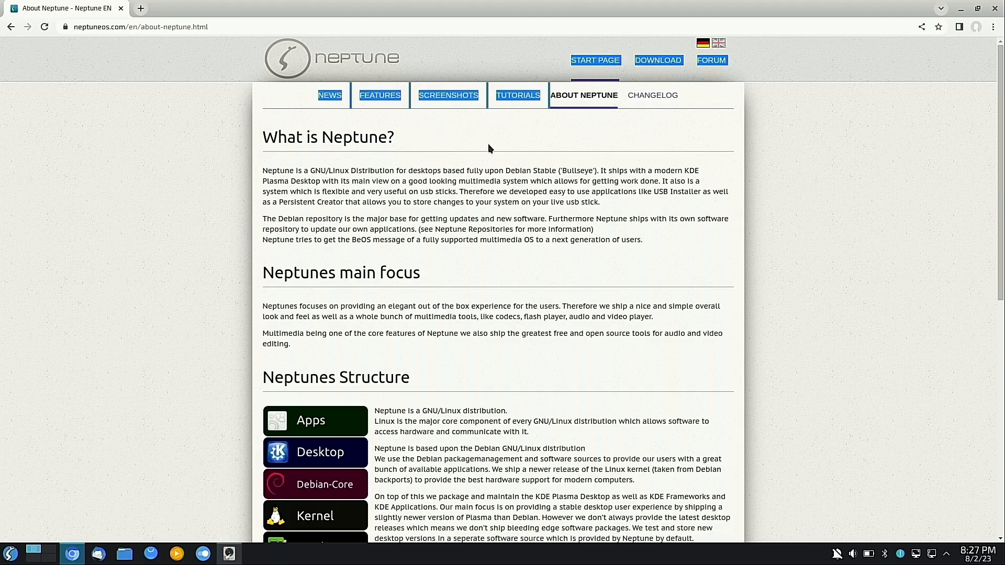
click(789, 181)
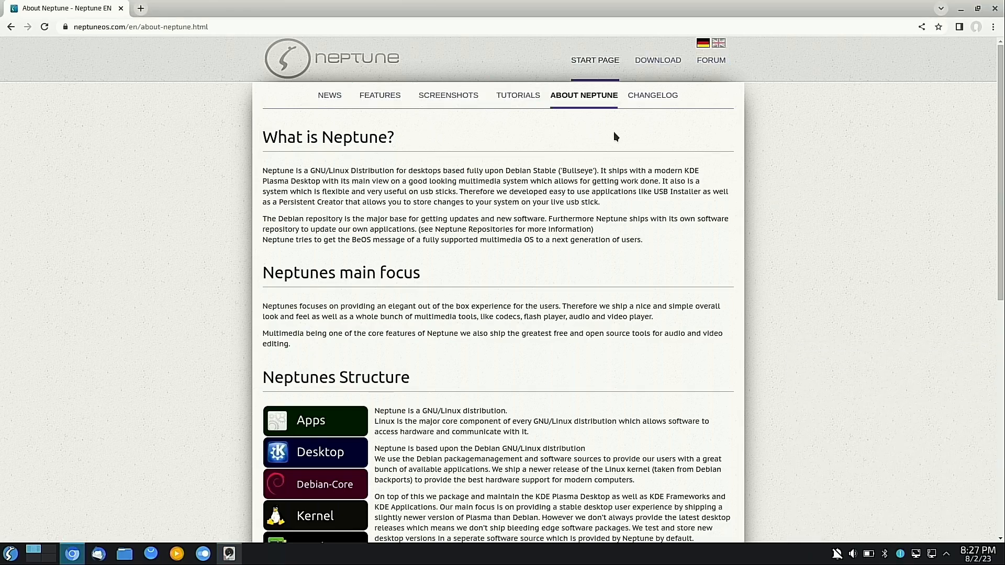
click(516, 98)
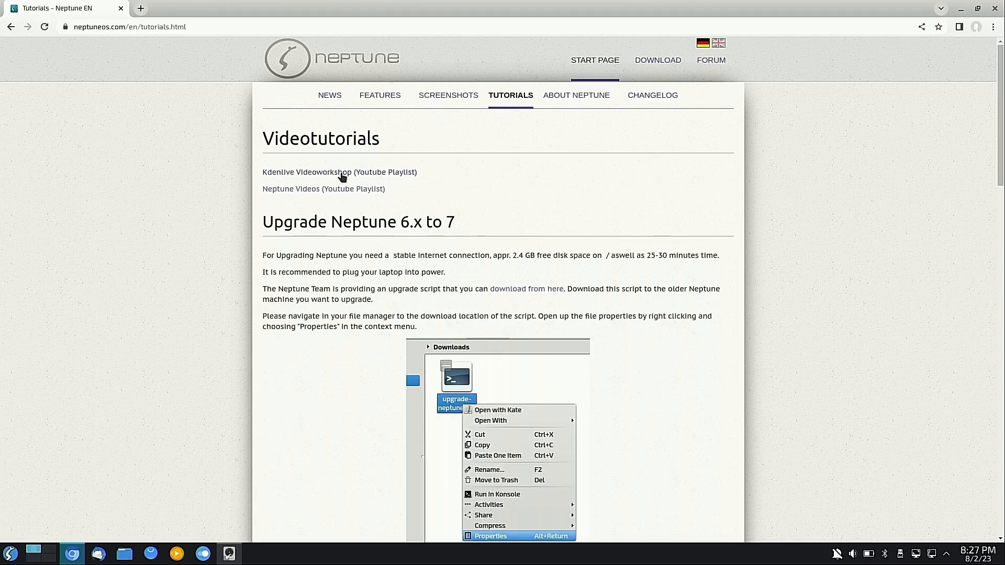
click(333, 191)
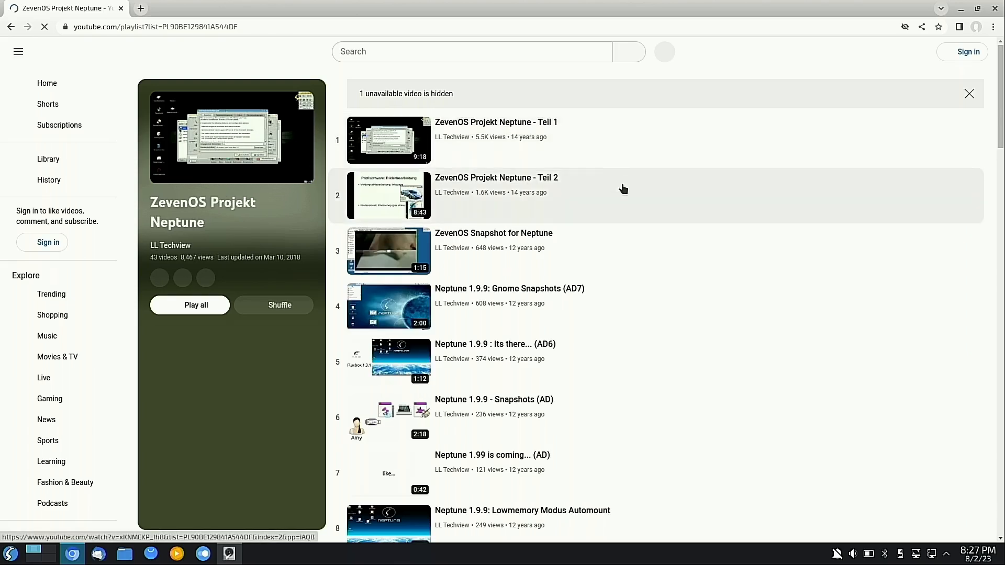
scroll(600, 249, down, 4)
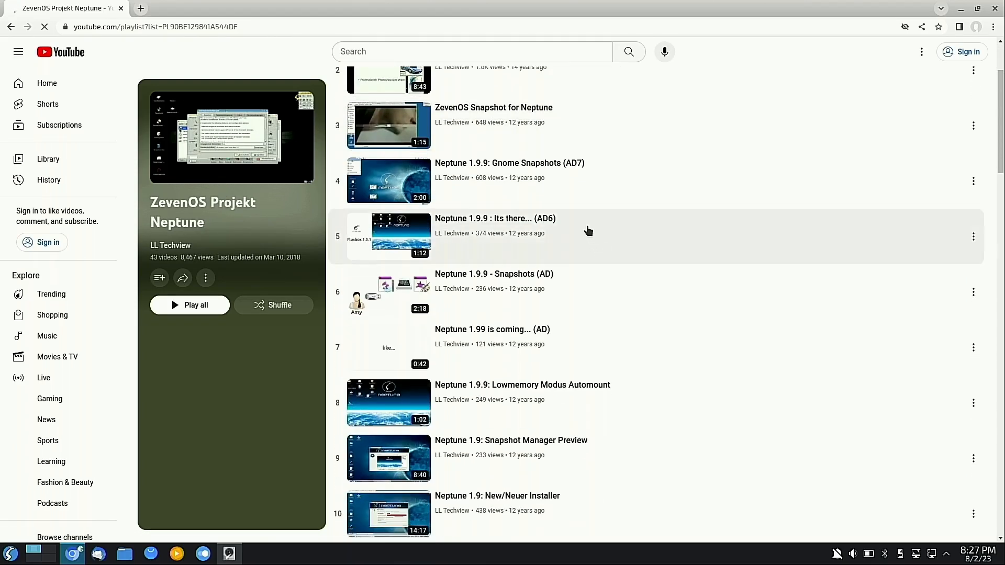
scroll(619, 241, down, 20)
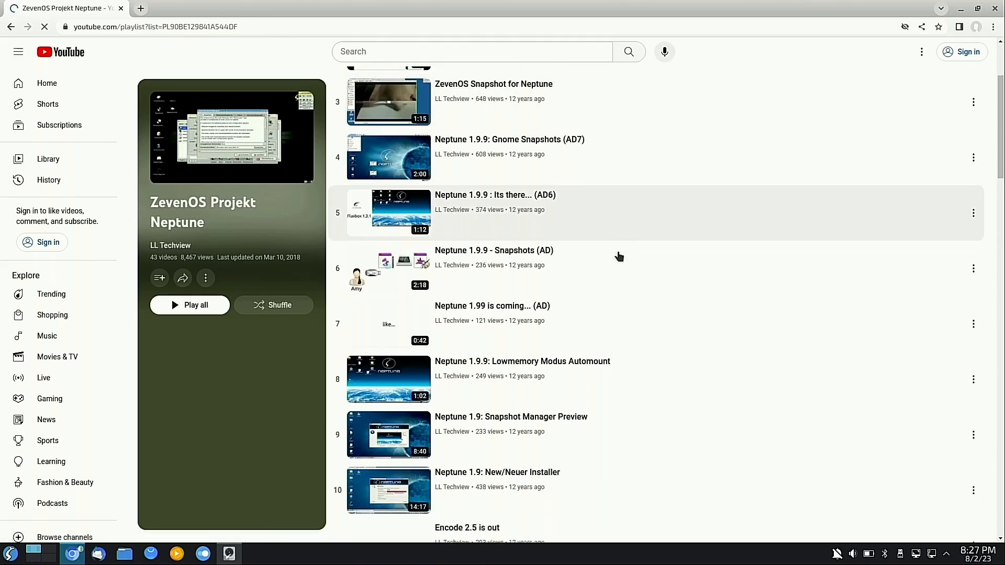
scroll(617, 256, down, 3)
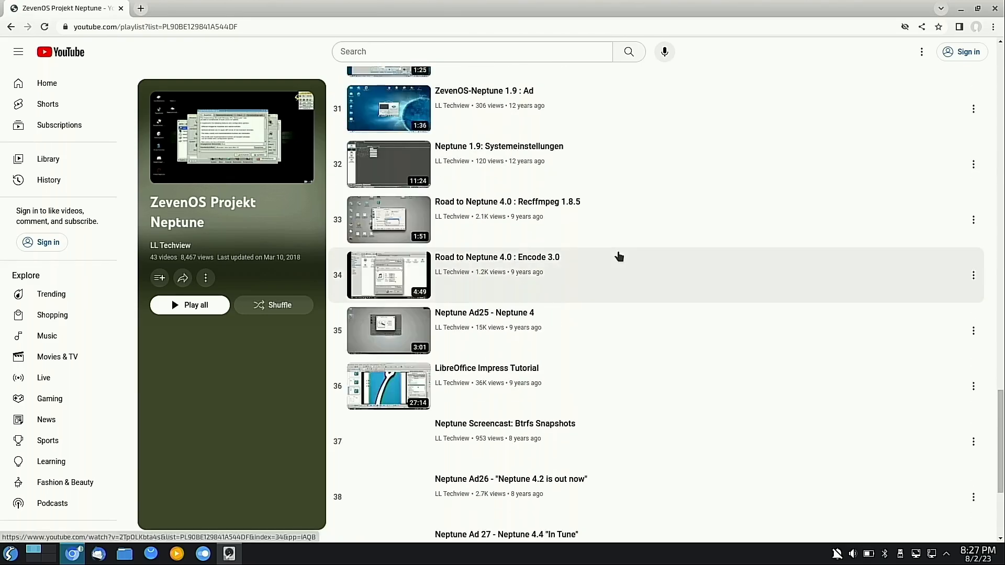
scroll(618, 256, up, 20)
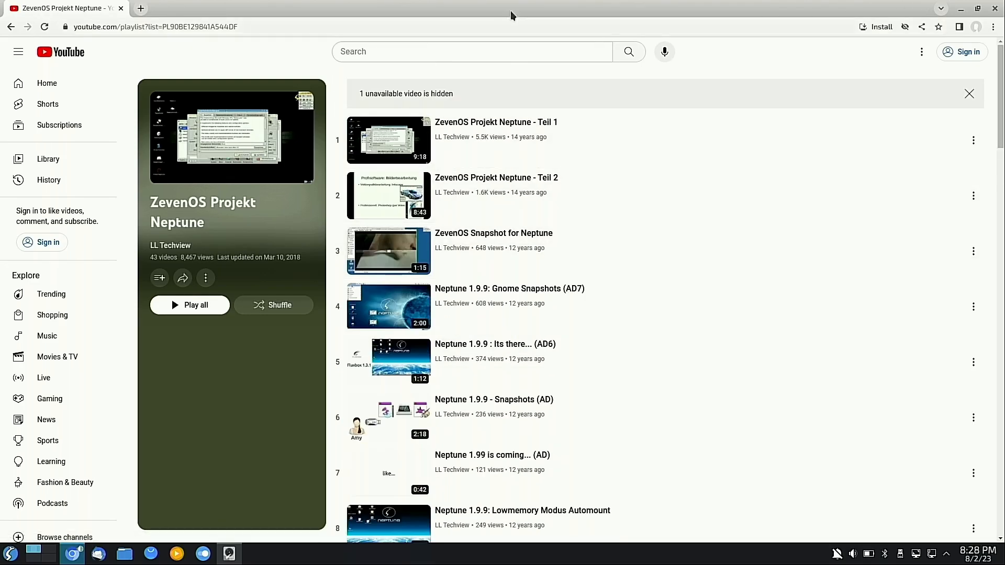
Step: Close the browser, the partition operations progress window and KDE Partition Manager
click(995, 9)
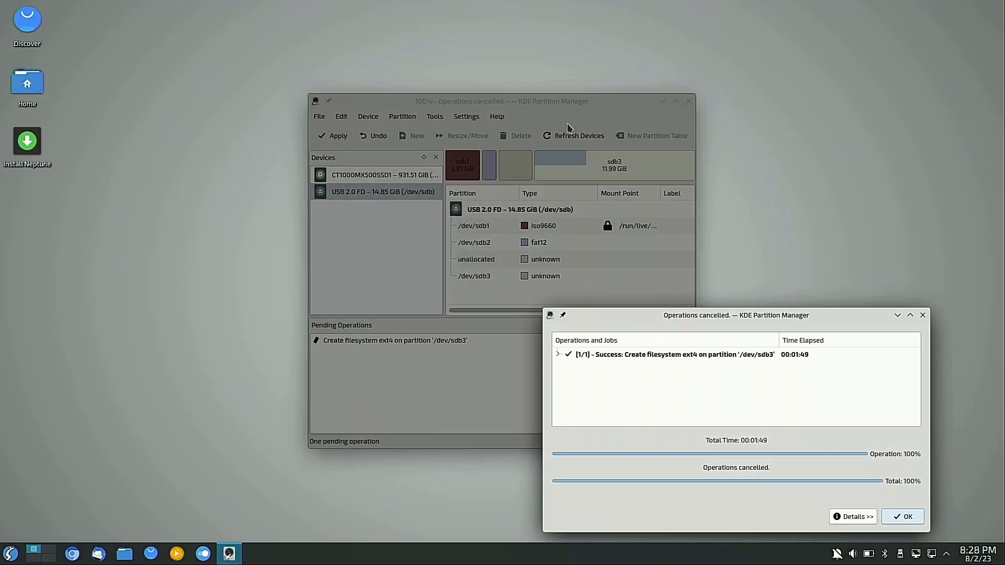
click(922, 316)
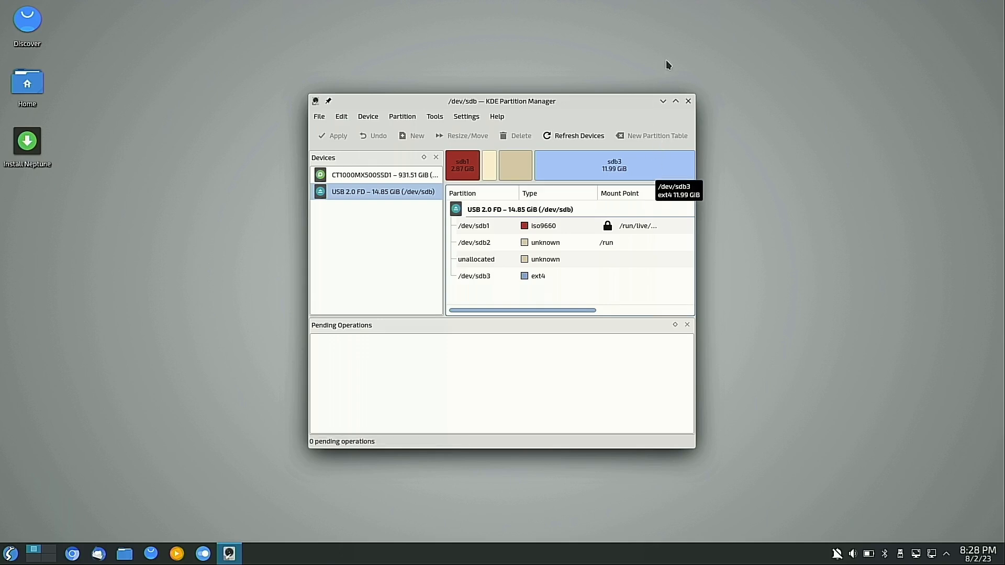
click(685, 104)
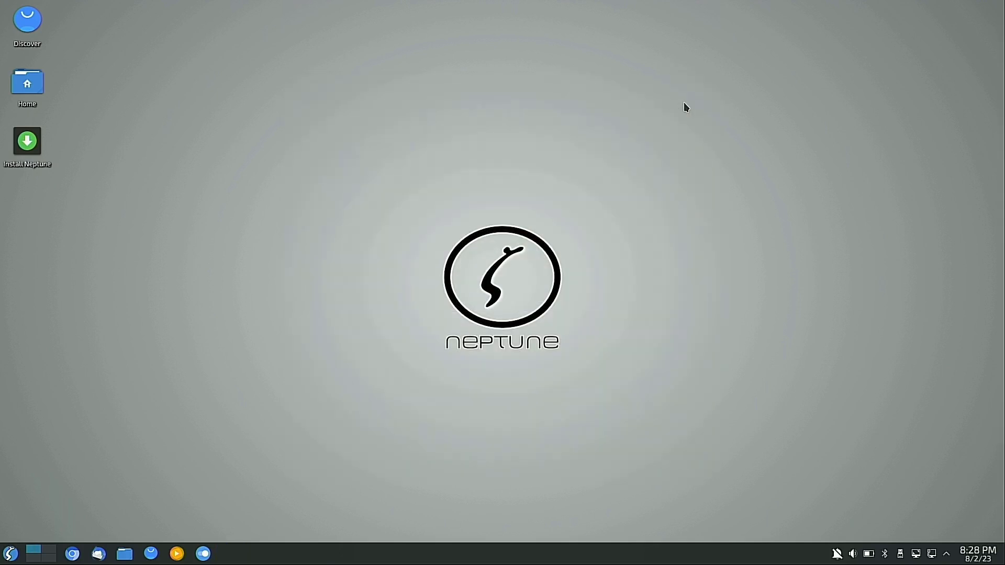